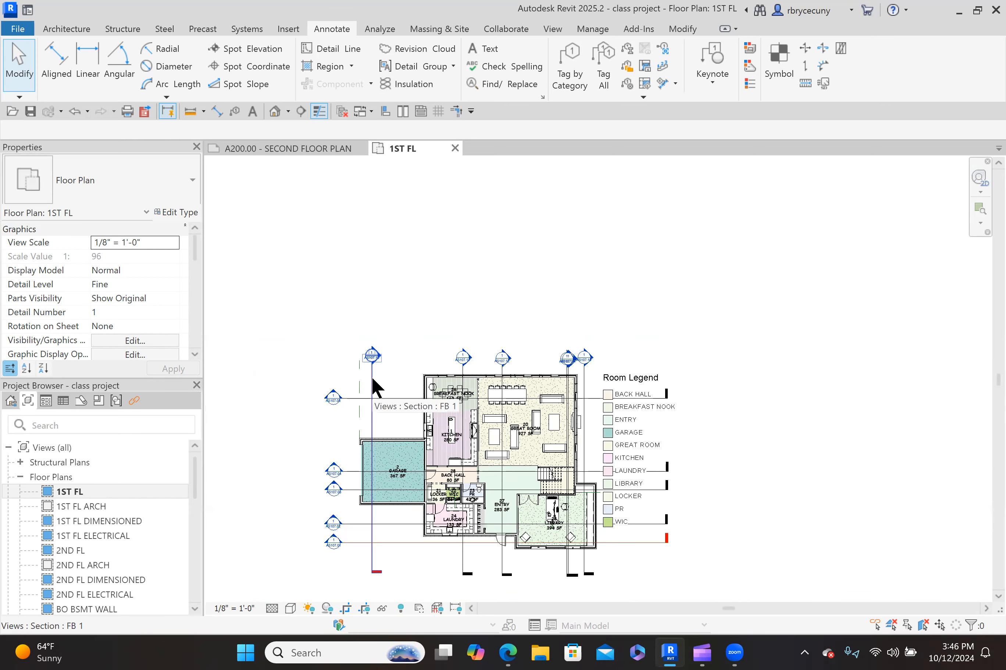
Examine the overlapping section marks on the first floor plan and the section sheets AS107.13, AS107.14 and AS107.15.
{"action": "scroll", "coordinate": [489, 357], "scroll_direction": "up", "scroll_amount": 2}
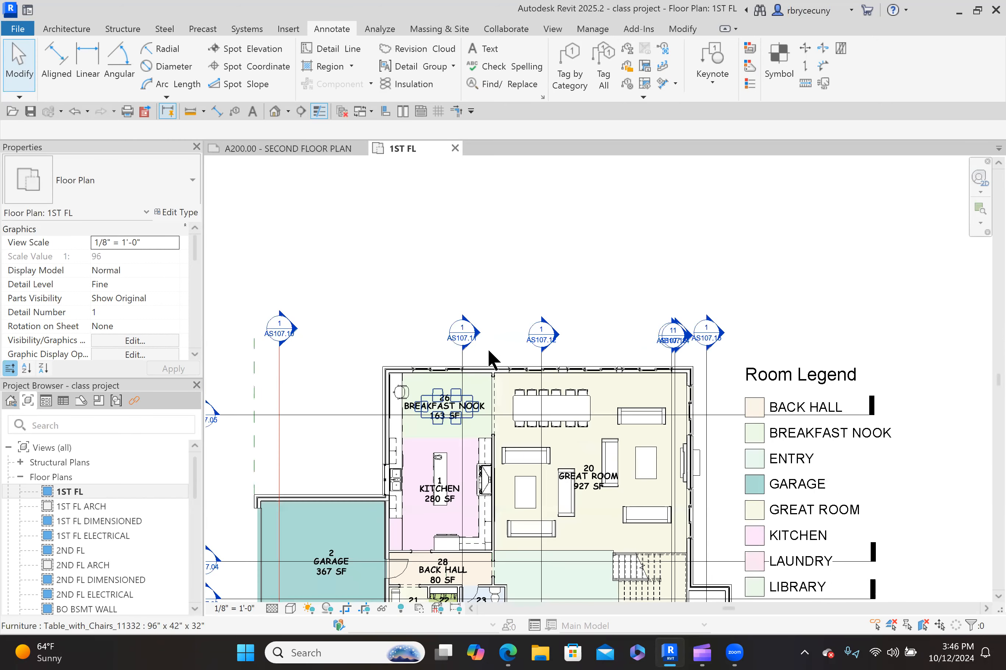
{"action": "scroll", "coordinate": [459, 357], "scroll_direction": "up", "scroll_amount": 2}
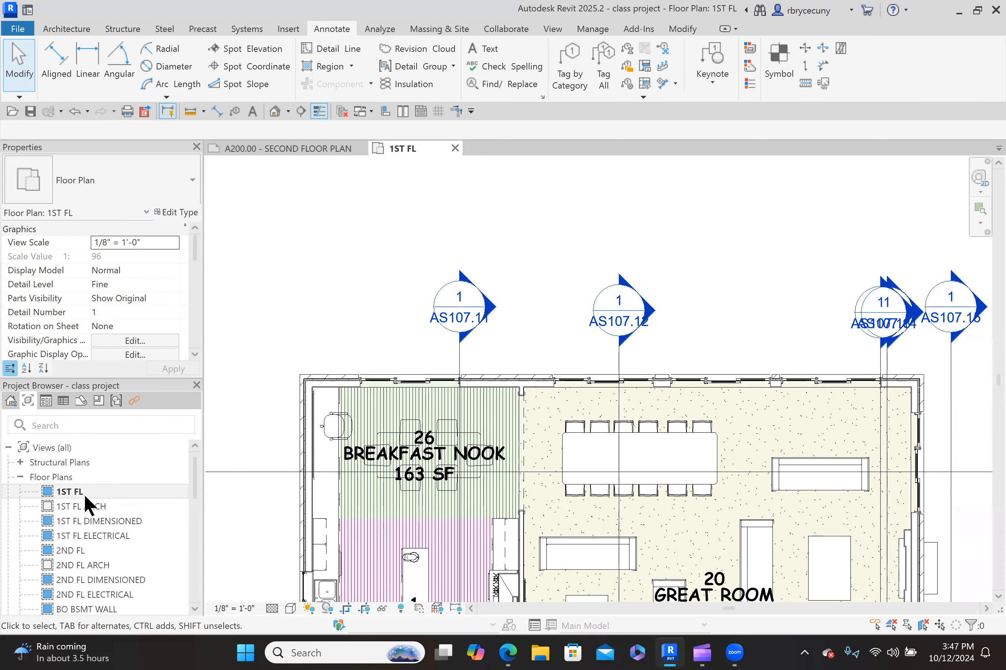
{"action": "scroll", "coordinate": [85, 502], "scroll_direction": "down", "scroll_amount": 10}
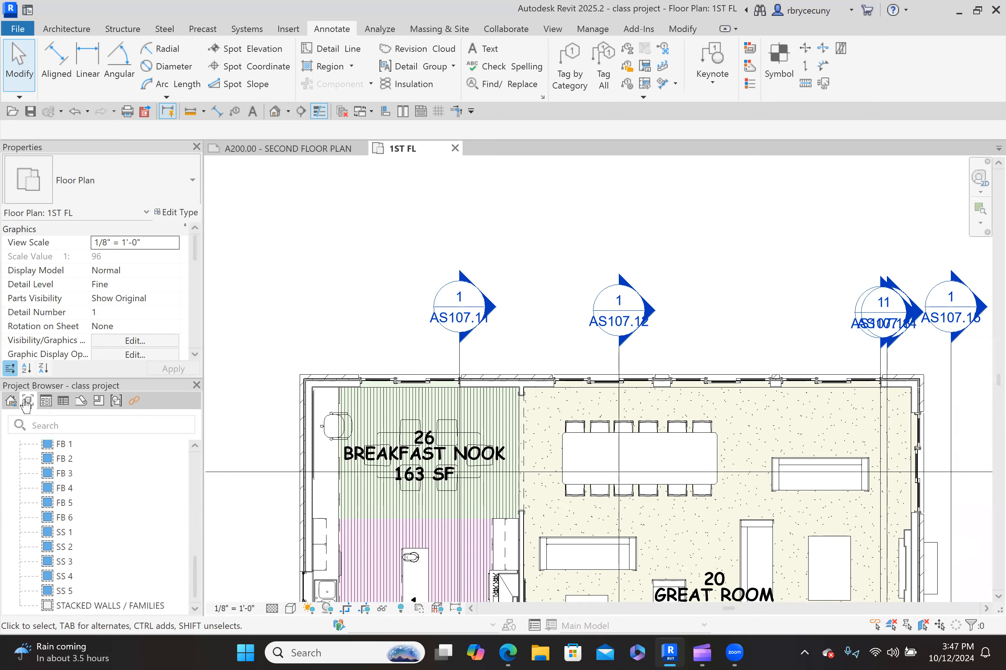
{"action": "left_click", "coordinate": [85, 403]}
{"action": "scroll", "coordinate": [96, 560], "scroll_direction": "down", "scroll_amount": 5}
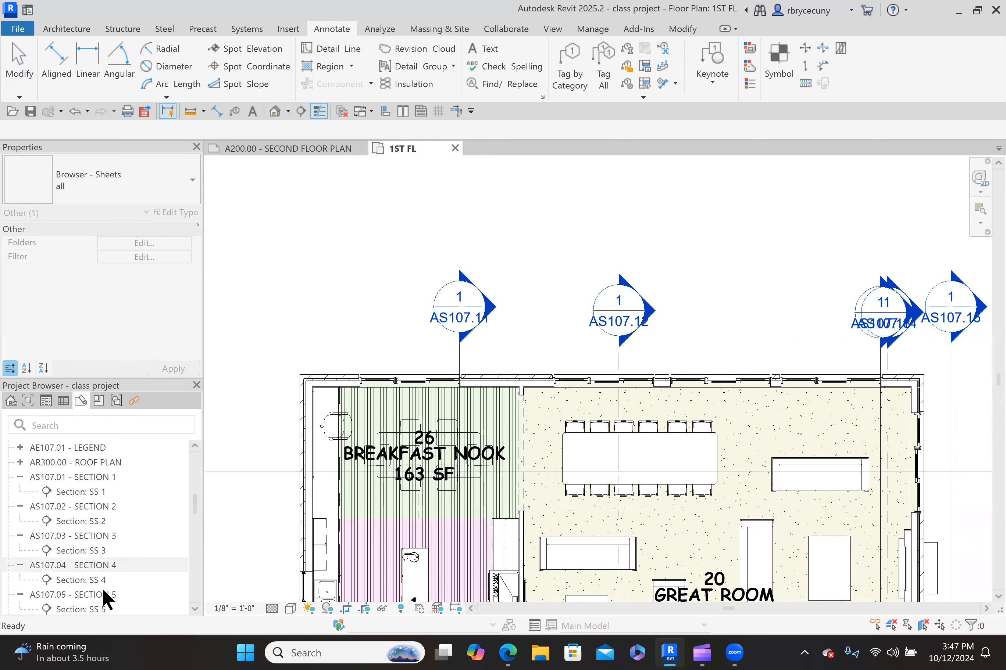
{"action": "scroll", "coordinate": [98, 583], "scroll_direction": "down", "scroll_amount": 8}
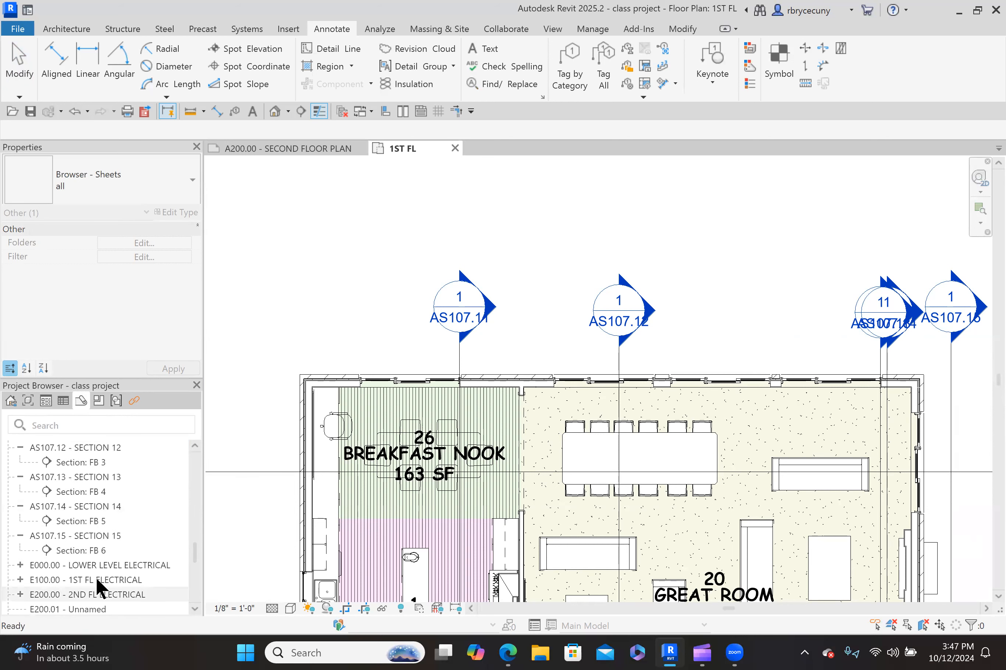
{"action": "left_click", "coordinate": [93, 476]}
{"action": "double_click", "coordinate": [93, 476]}
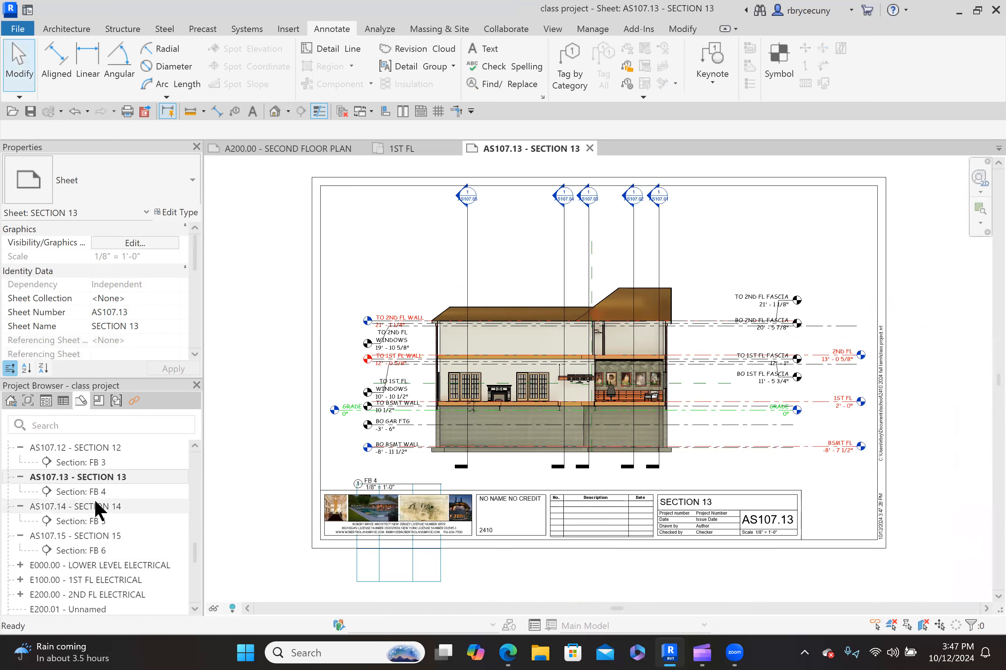
{"action": "left_click", "coordinate": [95, 506]}
{"action": "double_click", "coordinate": [97, 507]}
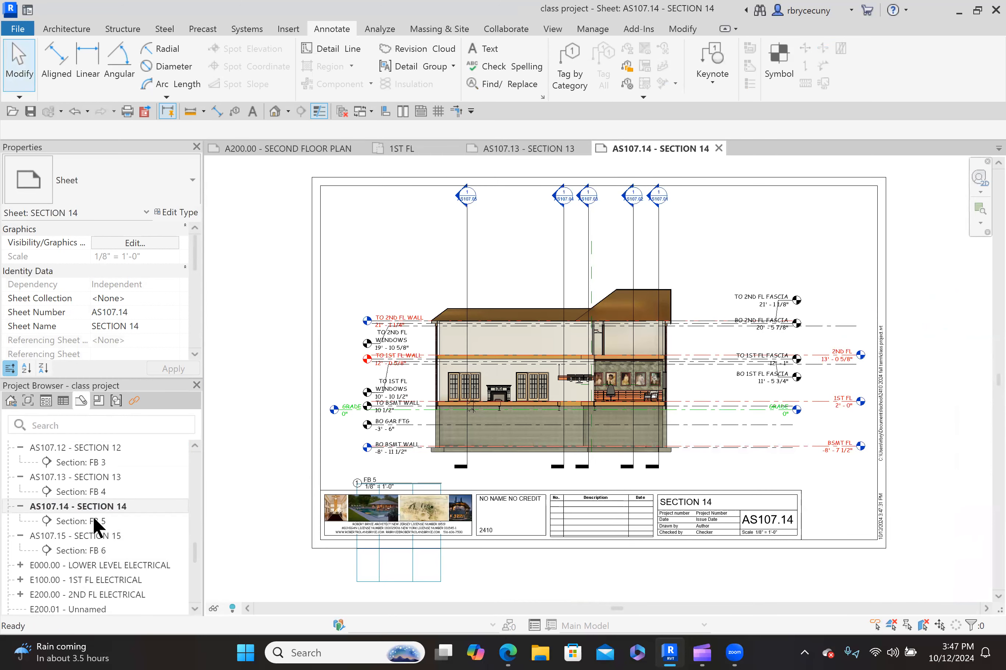
{"action": "double_click", "coordinate": [90, 535]}
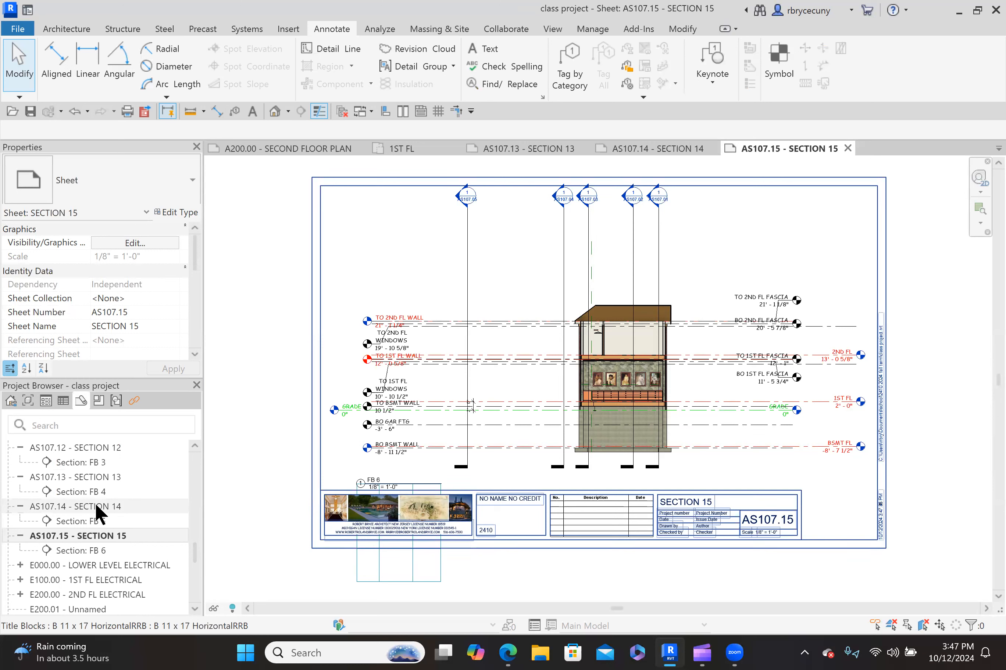
Delete section FB 5 from the 1ST FL floor plan, accepting the removal of its view.
{"action": "left_click", "coordinate": [427, 151]}
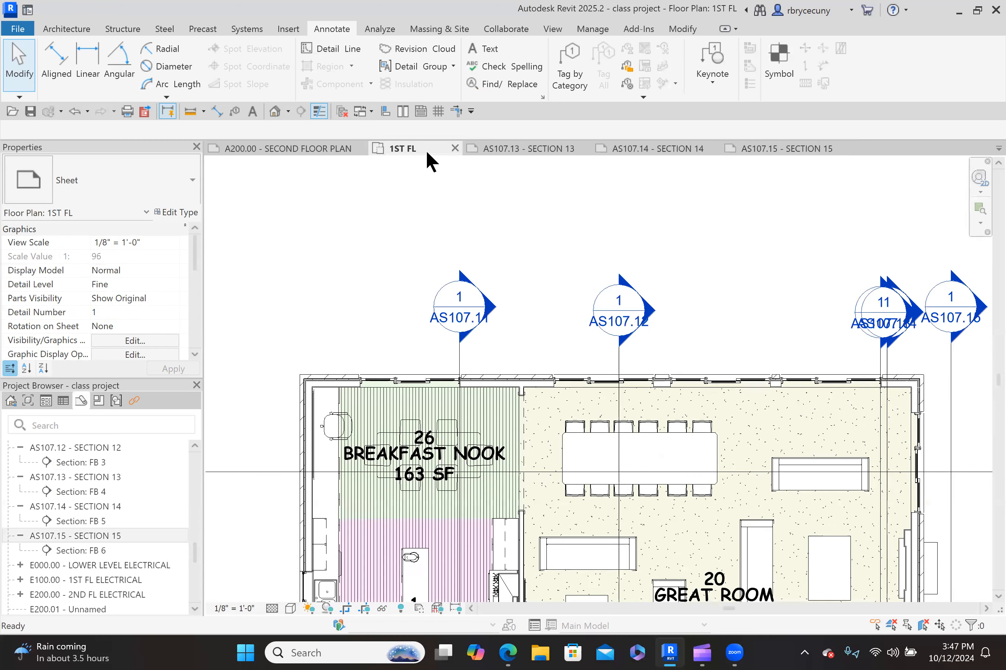
{"action": "right_click", "coordinate": [888, 360]}
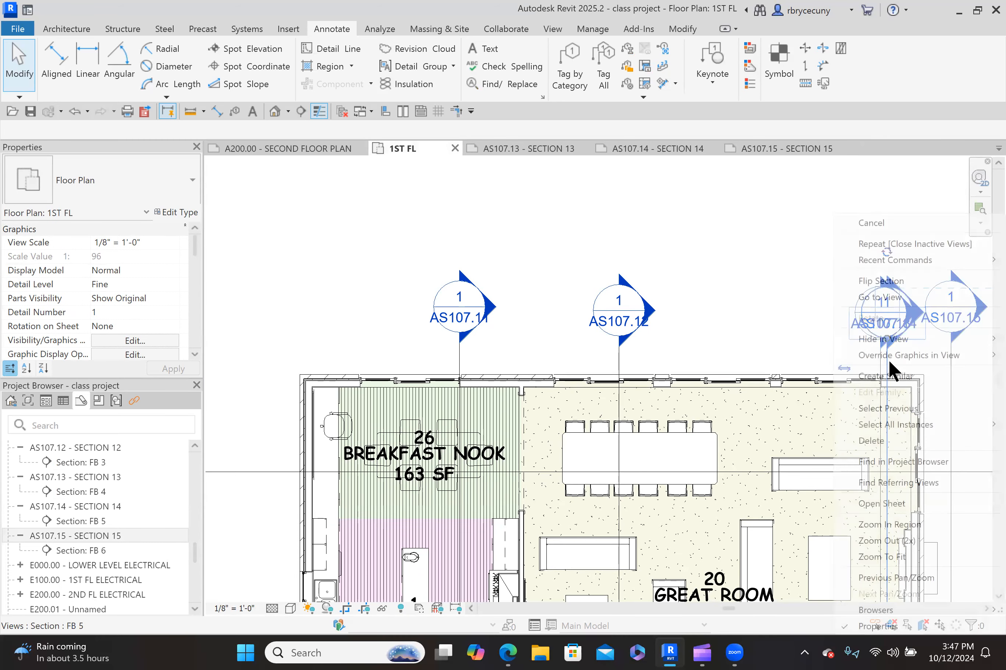
{"action": "left_click", "coordinate": [875, 441]}
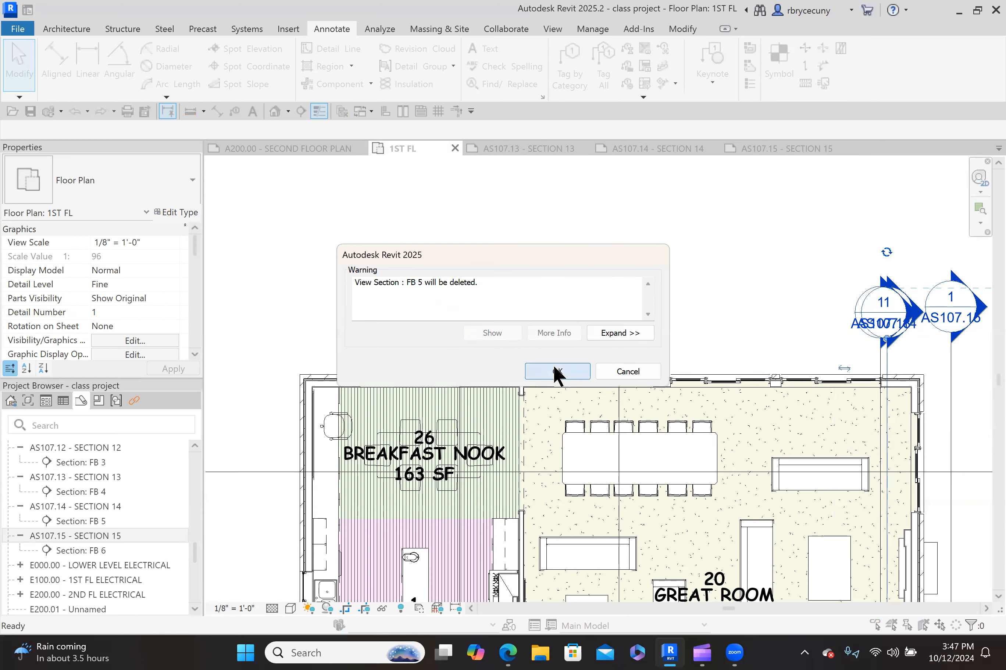
{"action": "left_click", "coordinate": [557, 371]}
{"action": "scroll", "coordinate": [430, 279], "scroll_direction": "down", "scroll_amount": 2}
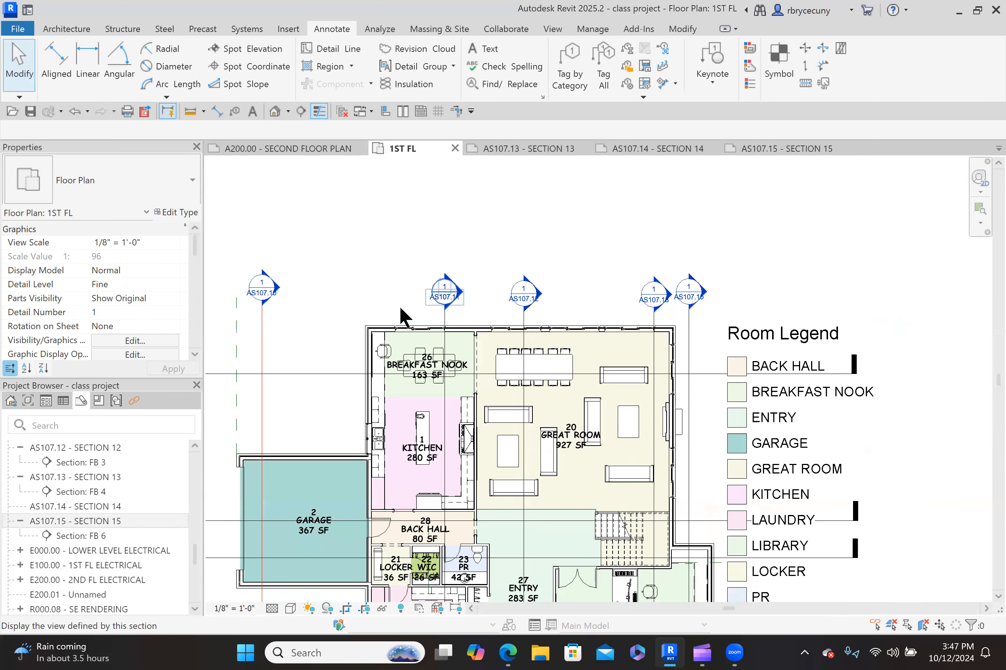
Delete the empty sheet AS107.14 - SECTION 14 from the project's sheets.
{"action": "scroll", "coordinate": [110, 541], "scroll_direction": "down", "scroll_amount": 4}
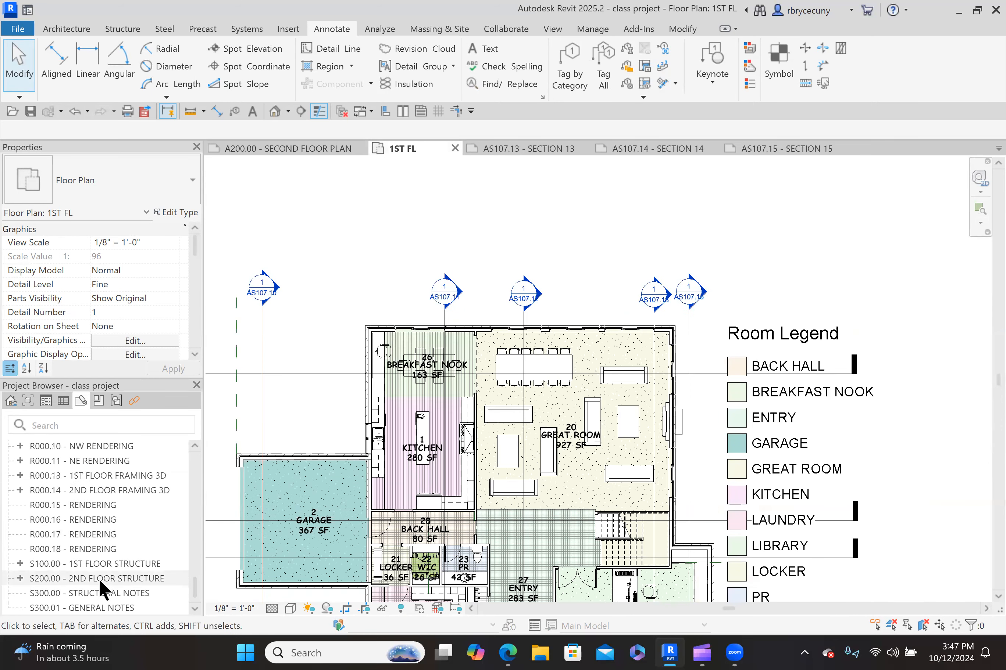
{"action": "scroll", "coordinate": [98, 575], "scroll_direction": "up", "scroll_amount": 6}
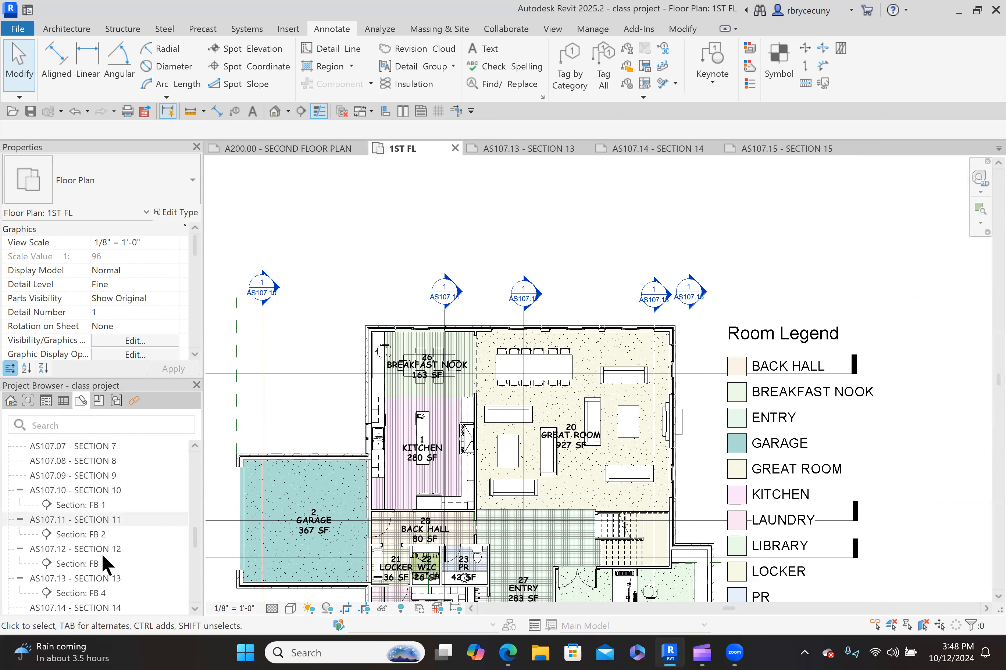
{"action": "scroll", "coordinate": [101, 554], "scroll_direction": "down", "scroll_amount": 3}
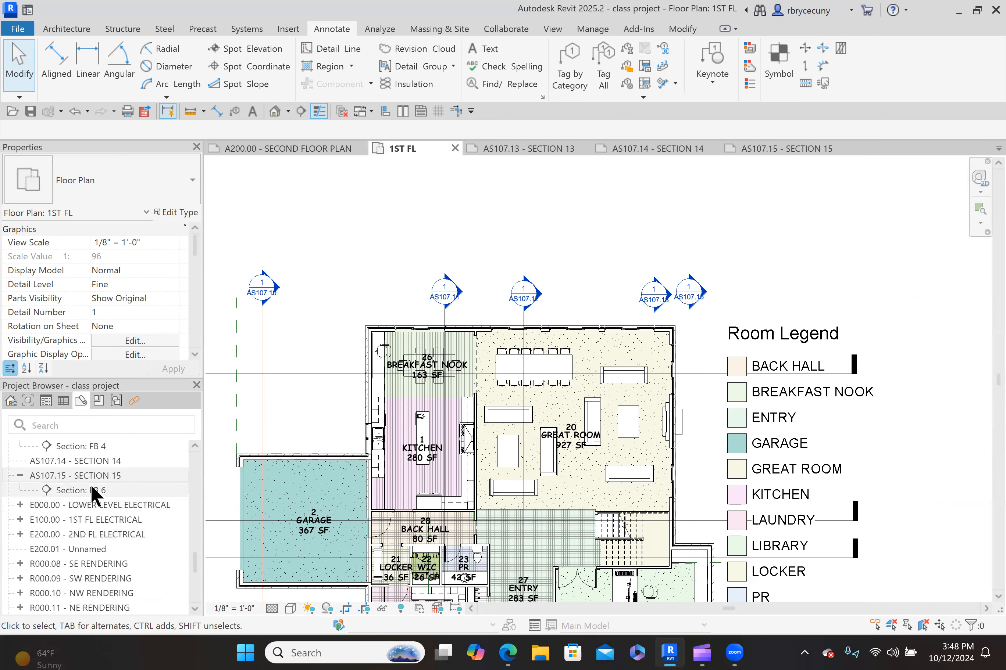
{"action": "right_click", "coordinate": [93, 461]}
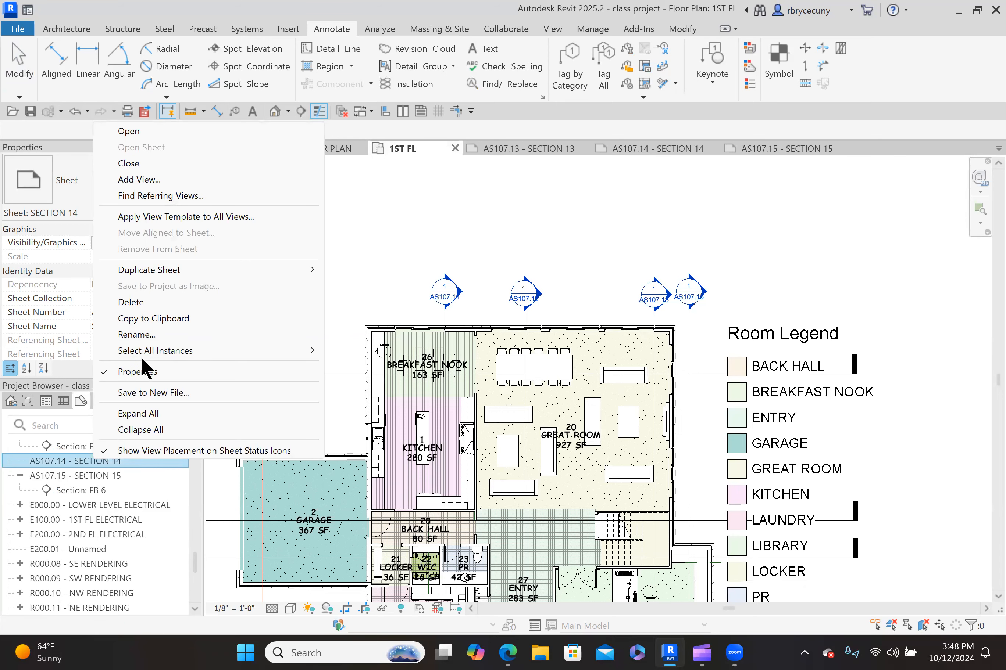
{"action": "left_click", "coordinate": [131, 303]}
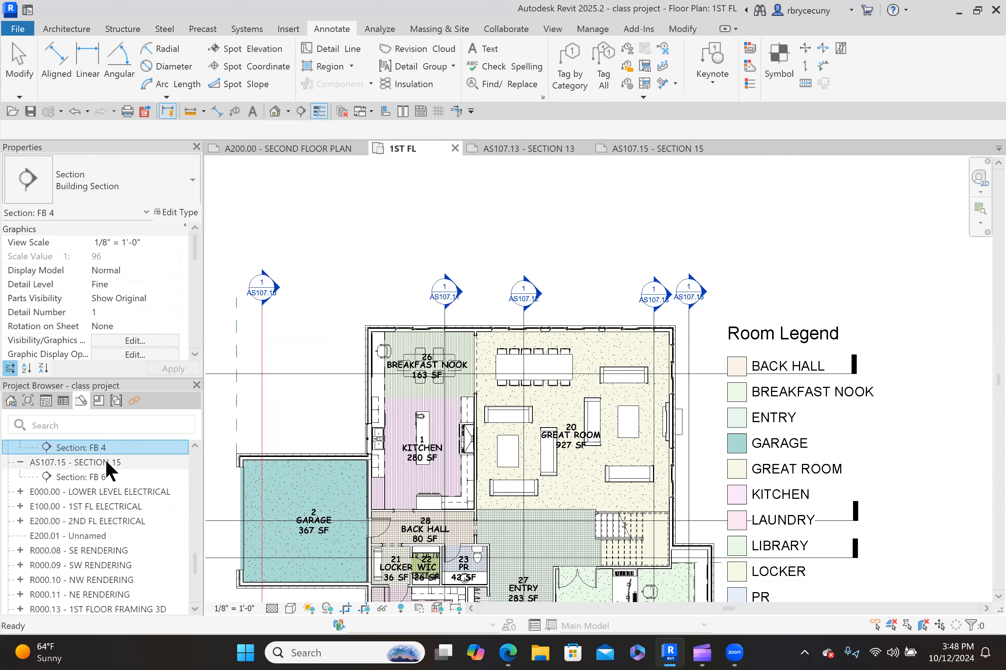
Rename sheet AS107.15 with the number AS107.14 and the name SECTION 14.
{"action": "right_click", "coordinate": [105, 459]}
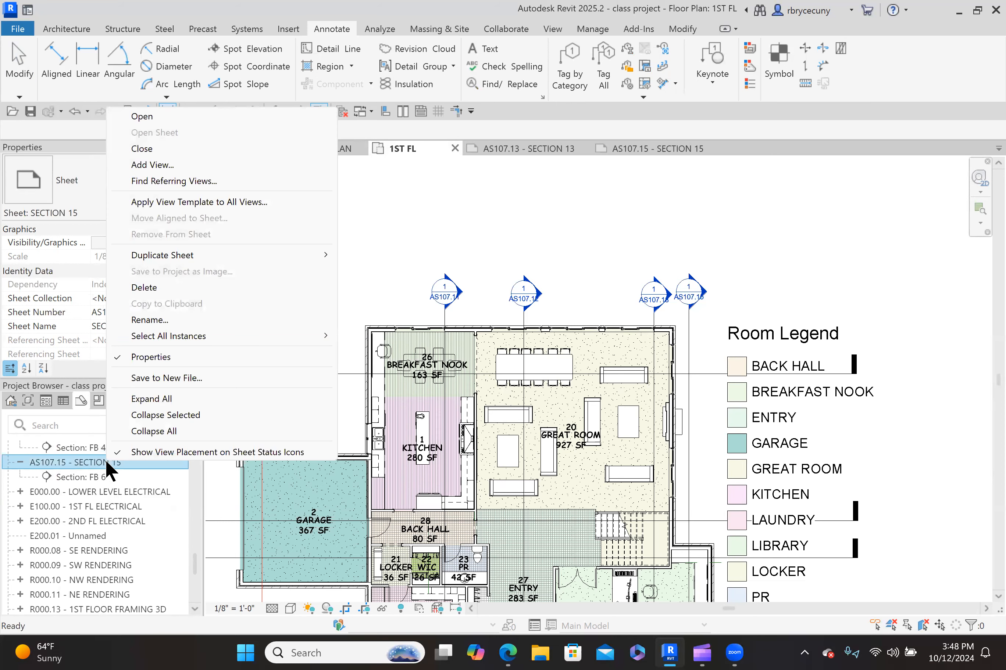
{"action": "left_click", "coordinate": [150, 320]}
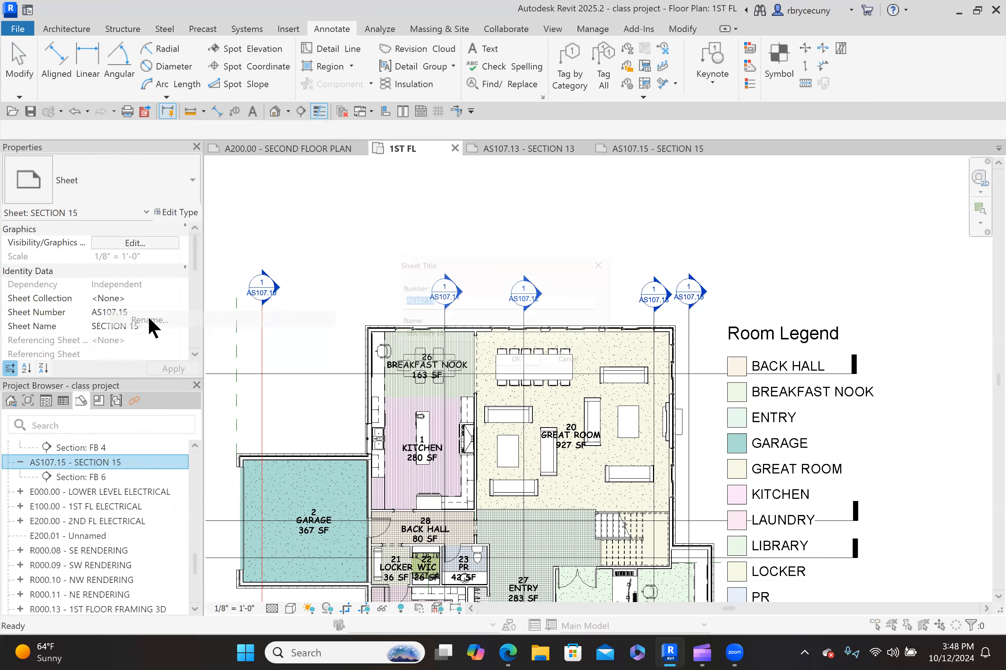
{"action": "left_click_drag", "start_coordinate": [439, 339], "coordinate": [432, 339]}
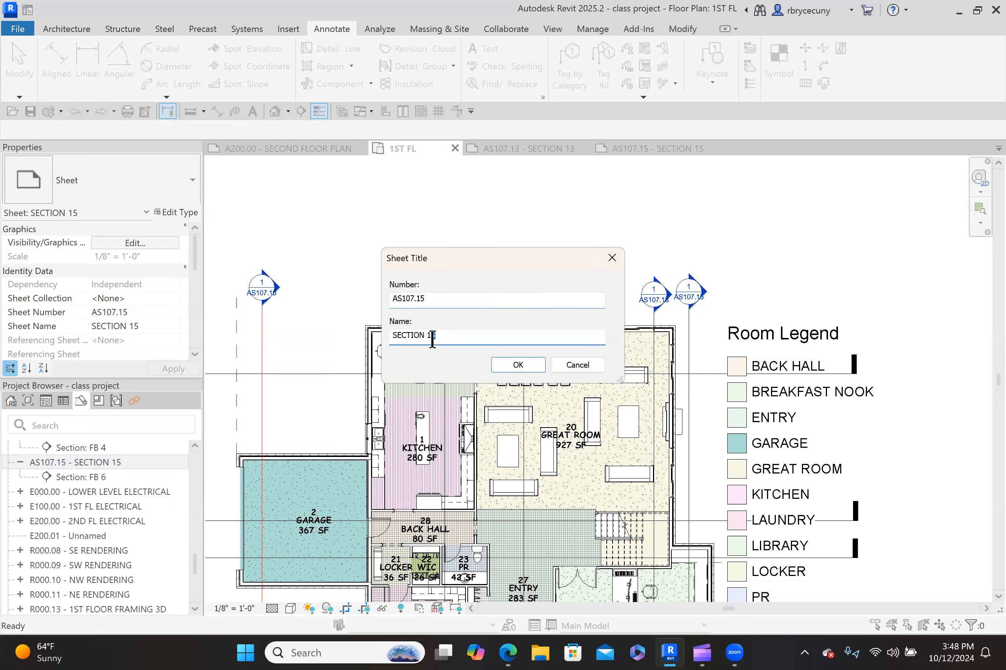
{"action": "type", "text": "4"}
{"action": "left_click_drag", "start_coordinate": [427, 299], "coordinate": [420, 299]}
{"action": "type", "text": "4"}
{"action": "left_click", "coordinate": [515, 365]}
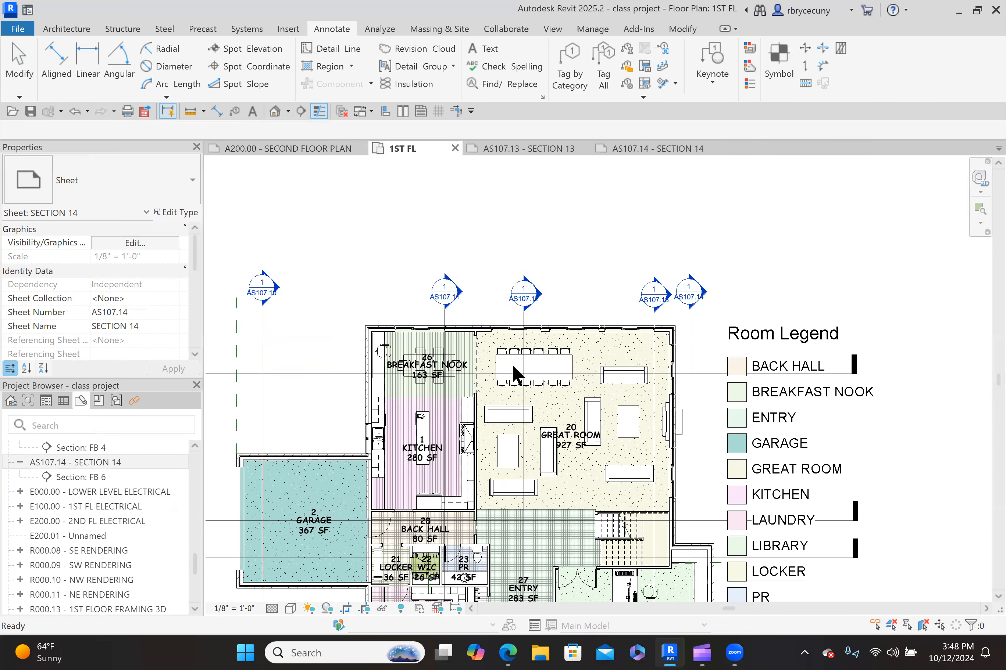
Nudge the FB 4 section line slightly to the right in the Great Room, past the edge of the upper wall's window.
{"action": "scroll", "coordinate": [664, 352], "scroll_direction": "up", "scroll_amount": 4}
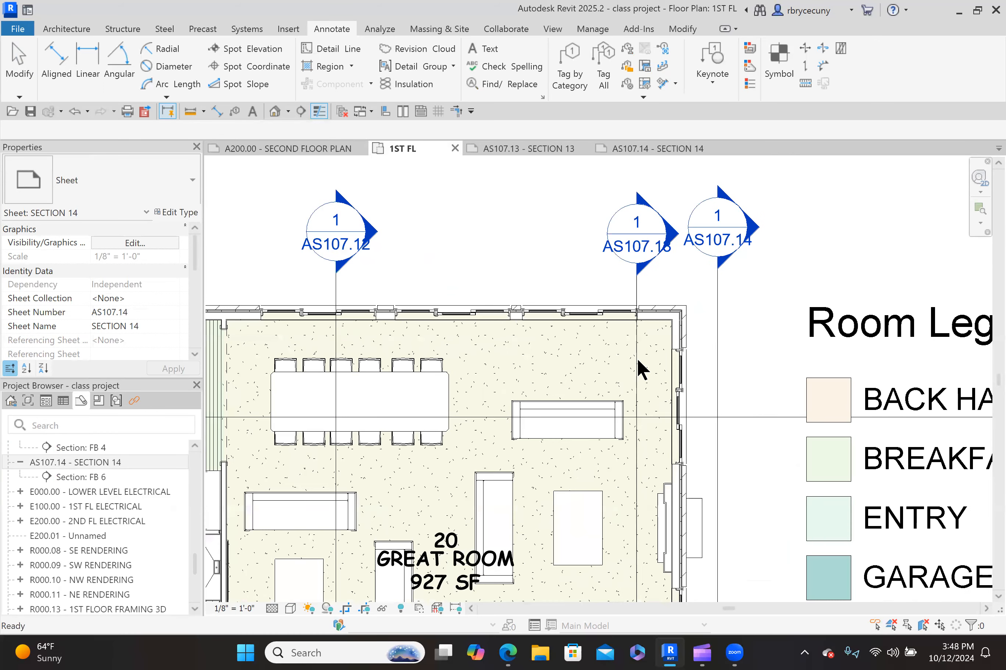
{"action": "scroll", "coordinate": [637, 360], "scroll_direction": "up", "scroll_amount": 2}
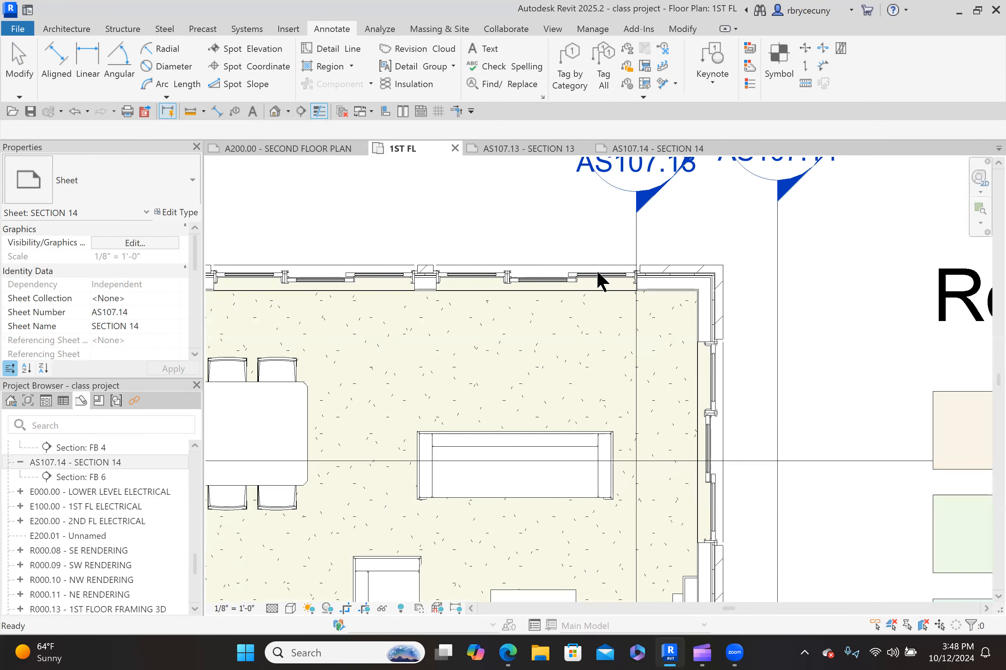
{"action": "left_click", "coordinate": [634, 328]}
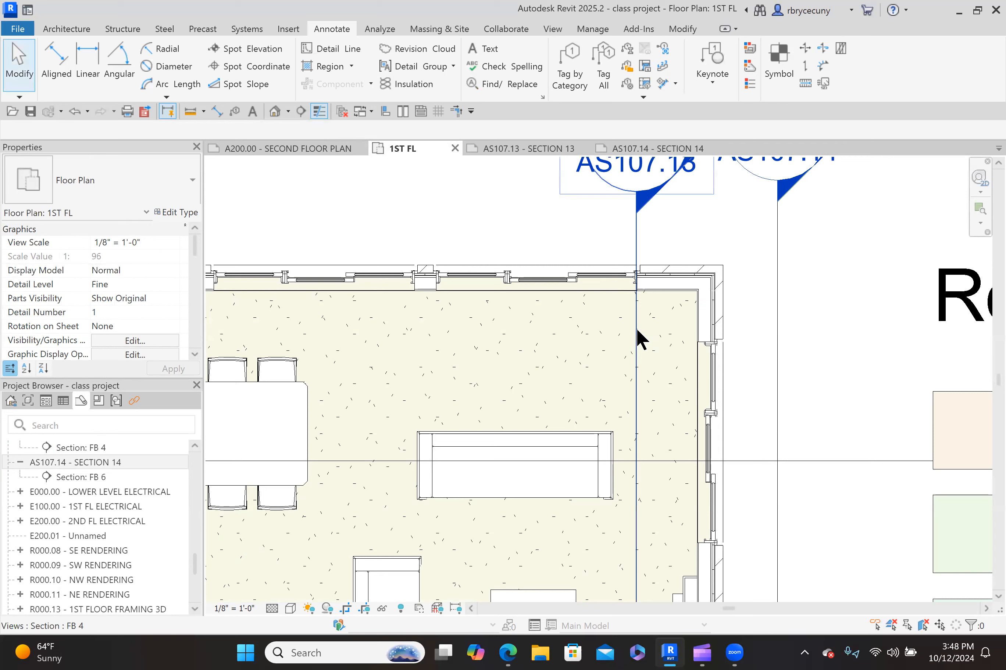
{"action": "key", "text": "Right"}
{"action": "key", "text": "Right"}
{"action": "key", "text": "Right"}
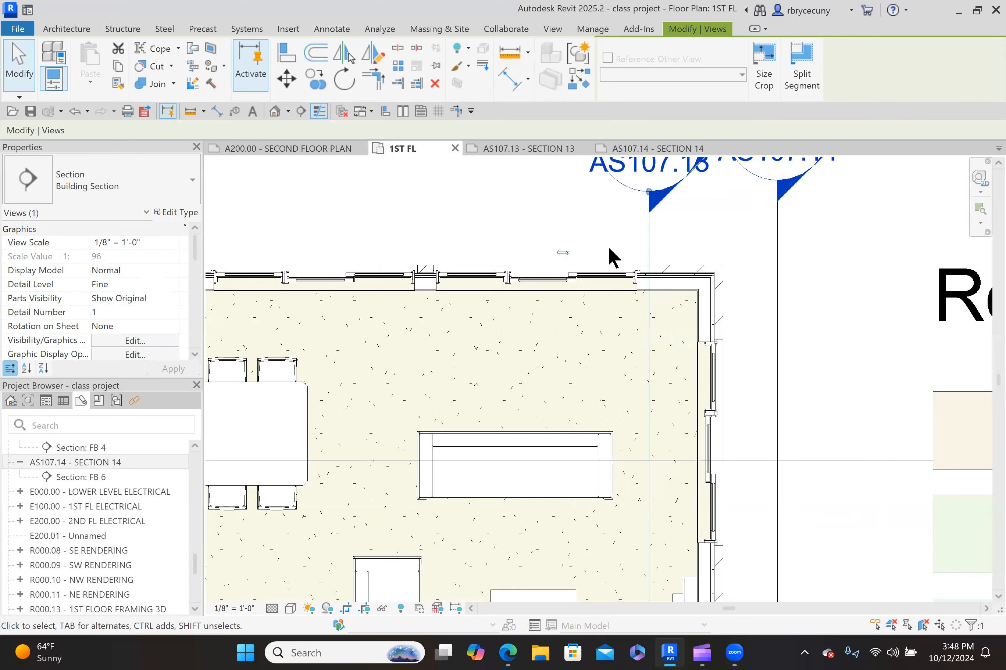
{"action": "right_click", "coordinate": [649, 233]}
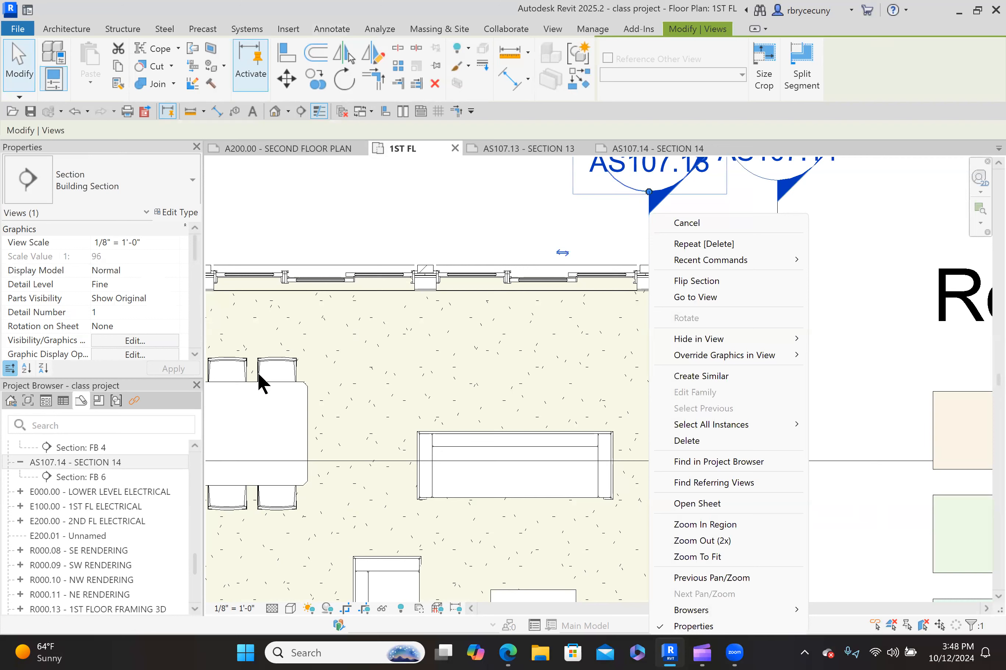
{"action": "left_click", "coordinate": [856, 296]}
Change the view name of the section referenced to sheet AS107.14 to FB 5.
{"action": "left_click", "coordinate": [776, 284]}
{"action": "scroll", "coordinate": [91, 320], "scroll_direction": "down", "scroll_amount": 5}
{"action": "scroll", "coordinate": [91, 317], "scroll_direction": "down", "scroll_amount": 3}
{"action": "left_click", "coordinate": [108, 285]}
{"action": "left_click_drag", "start_coordinate": [108, 284], "coordinate": [104, 285]}
{"action": "type", "text": "5"}
{"action": "left_click", "coordinate": [166, 368]}
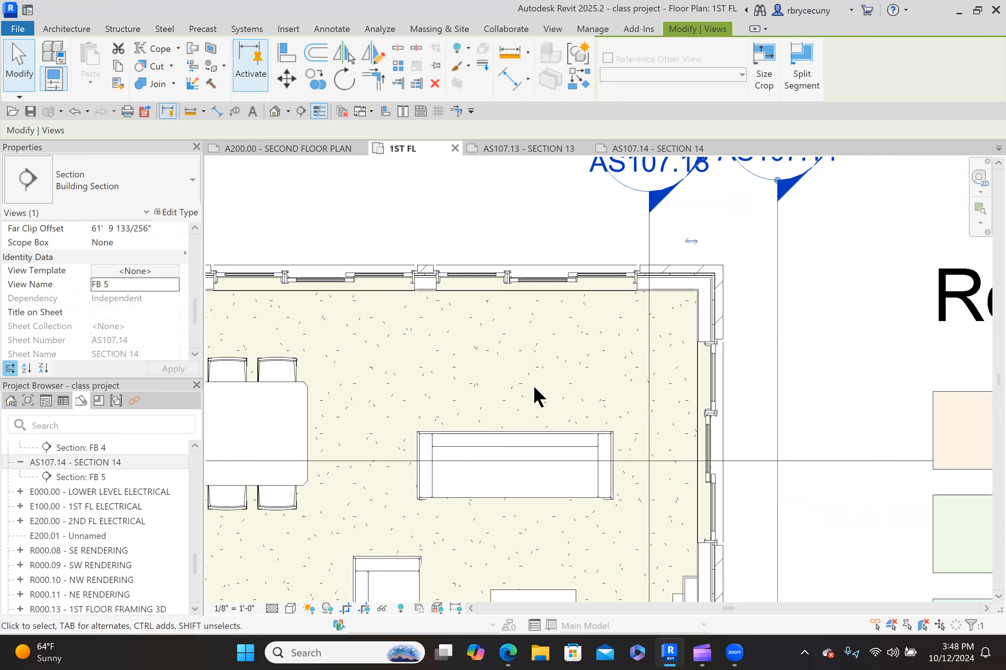
Open the FB 4 section view from its section line on the first floor plan.
{"action": "scroll", "coordinate": [543, 384], "scroll_direction": "down", "scroll_amount": 3}
{"action": "left_click", "coordinate": [668, 352]}
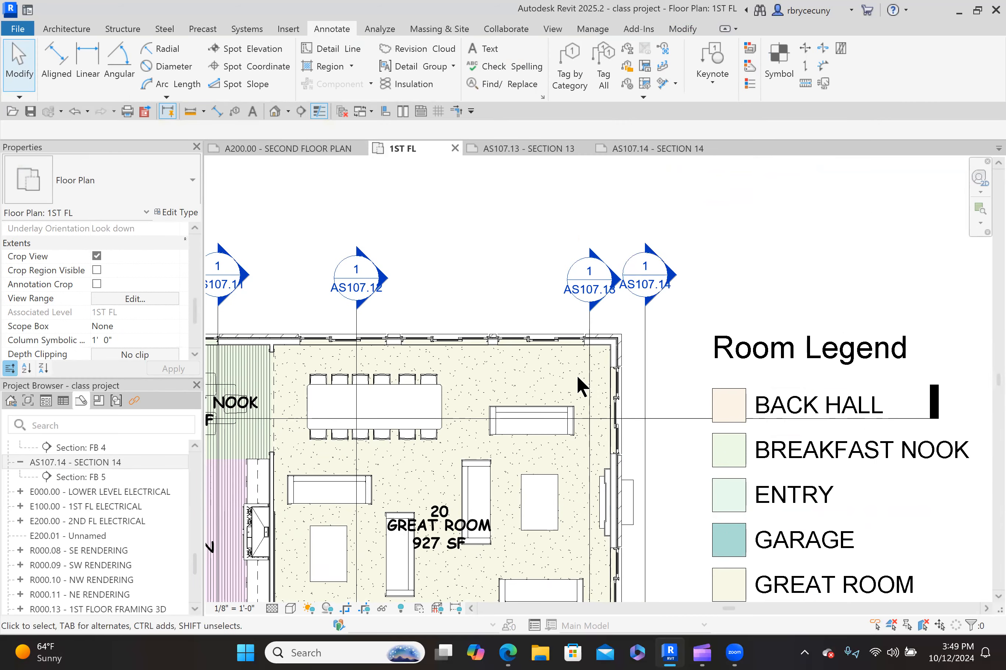
{"action": "right_click", "coordinate": [593, 372]}
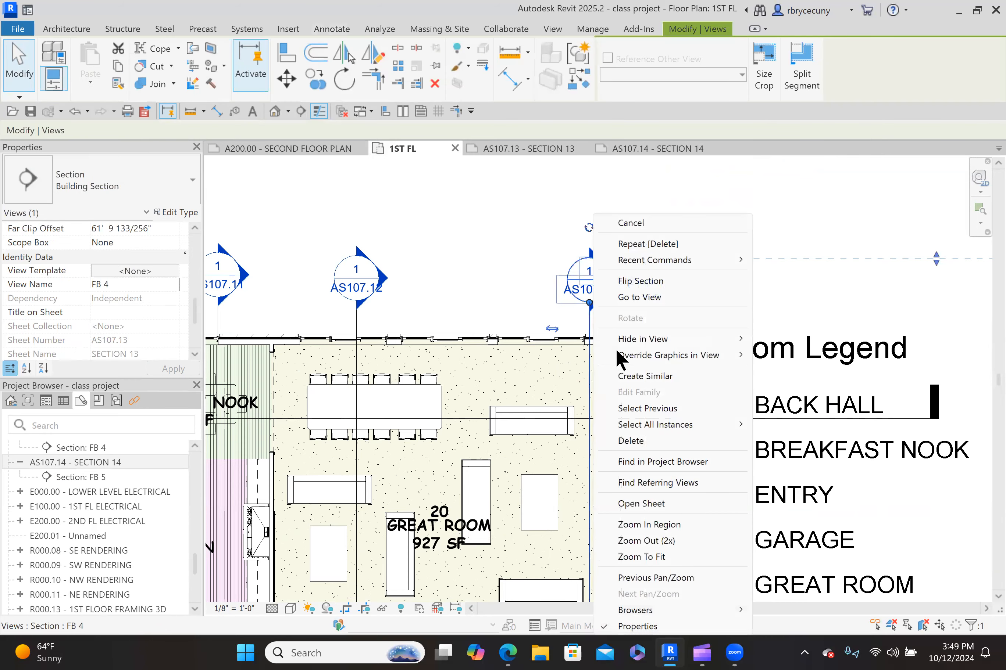
{"action": "left_click", "coordinate": [639, 298]}
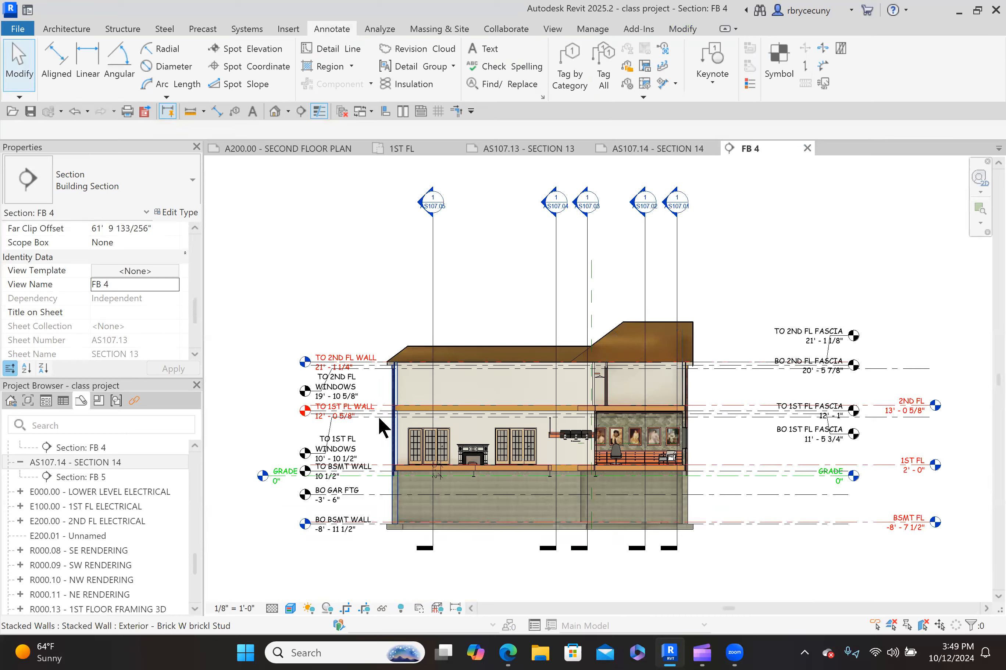
Temporarily isolate the Exterior - Brick W brickl Stud stacked wall beside the double doors in section FB 4.
{"action": "scroll", "coordinate": [416, 403], "scroll_direction": "up", "scroll_amount": 3}
{"action": "scroll", "coordinate": [416, 403], "scroll_direction": "up", "scroll_amount": 8}
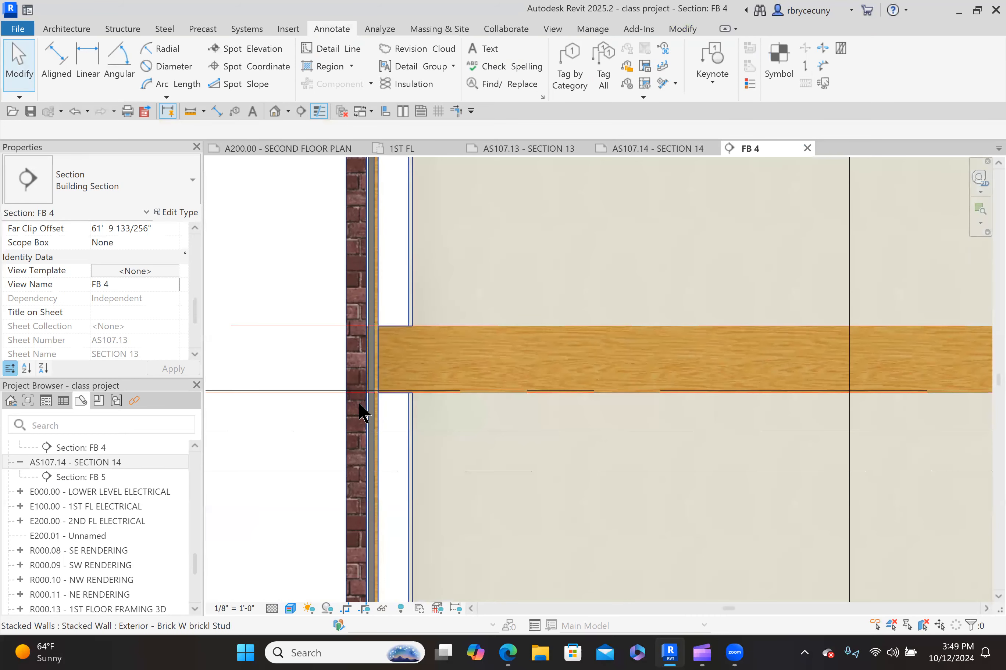
{"action": "scroll", "coordinate": [360, 404], "scroll_direction": "down", "scroll_amount": 5}
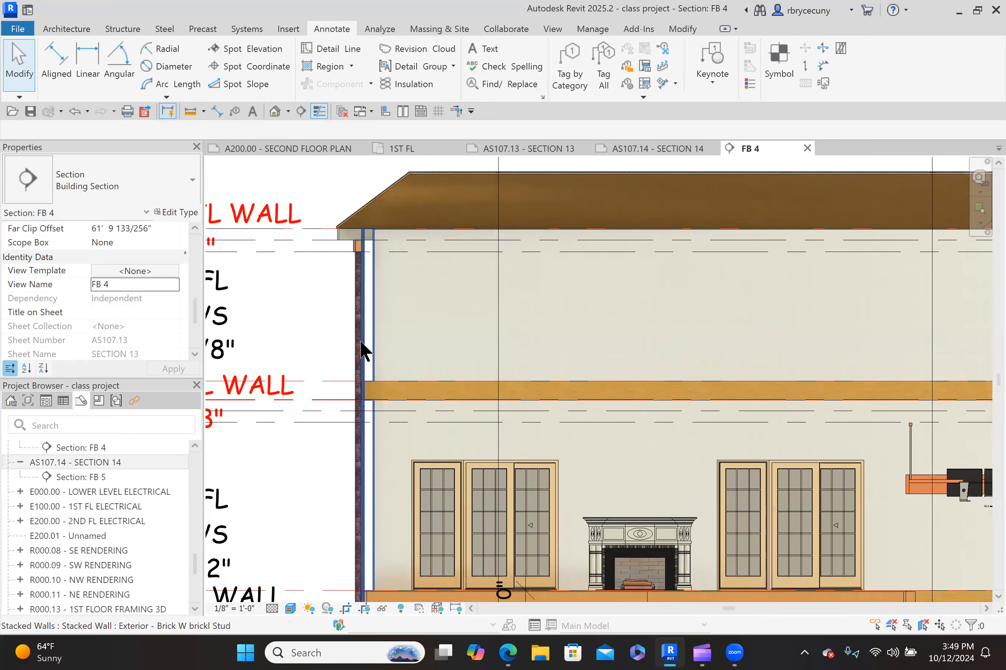
{"action": "left_click", "coordinate": [359, 339]}
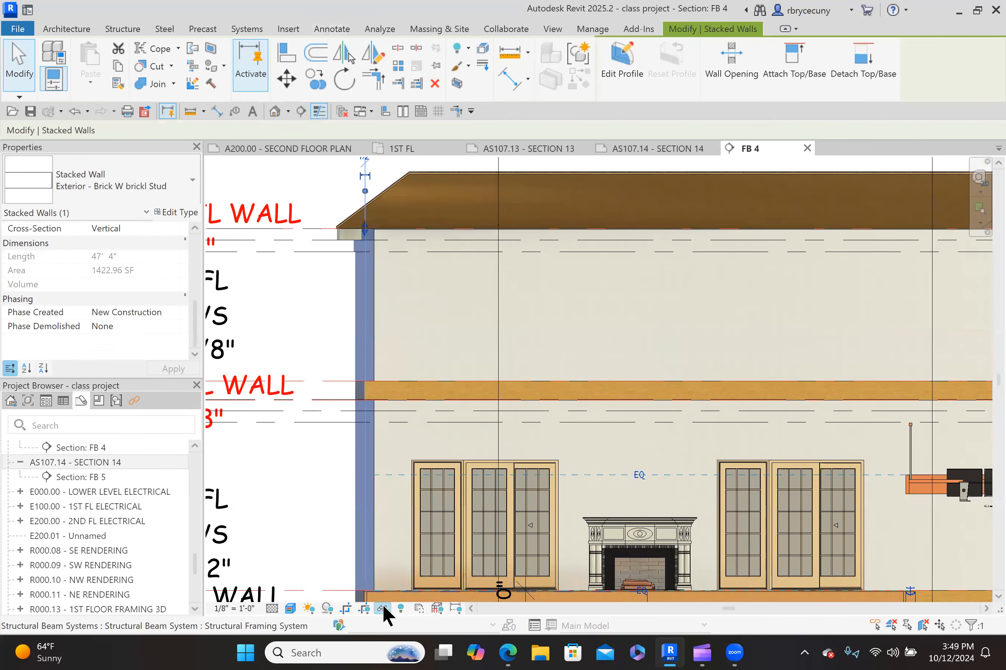
{"action": "left_click", "coordinate": [382, 607]}
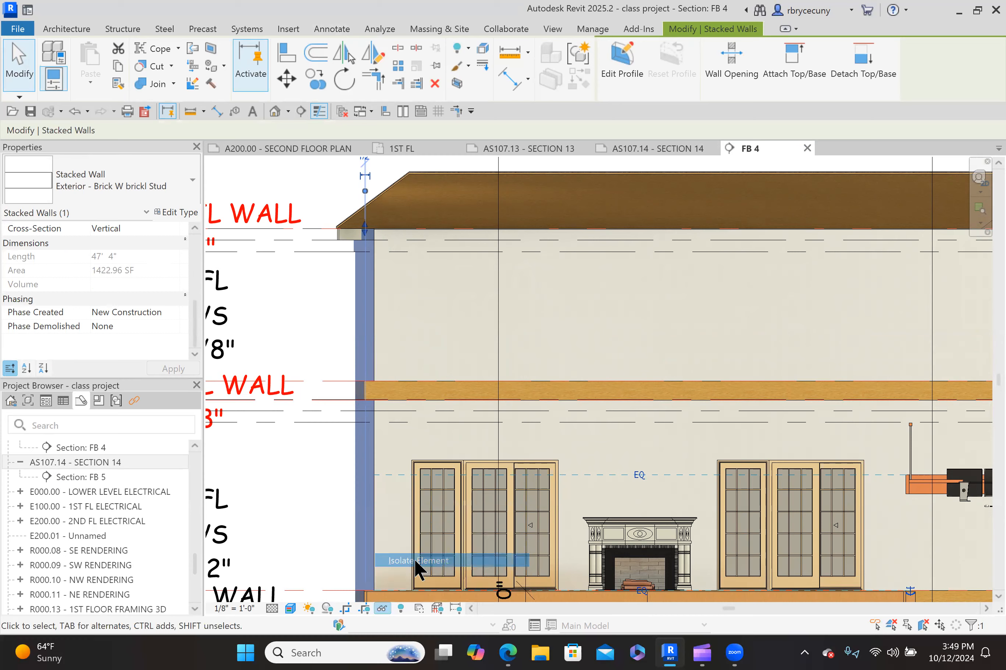
{"action": "left_click", "coordinate": [414, 561]}
{"action": "left_click", "coordinate": [342, 389]}
{"action": "scroll", "coordinate": [344, 390], "scroll_direction": "up", "scroll_amount": 2}
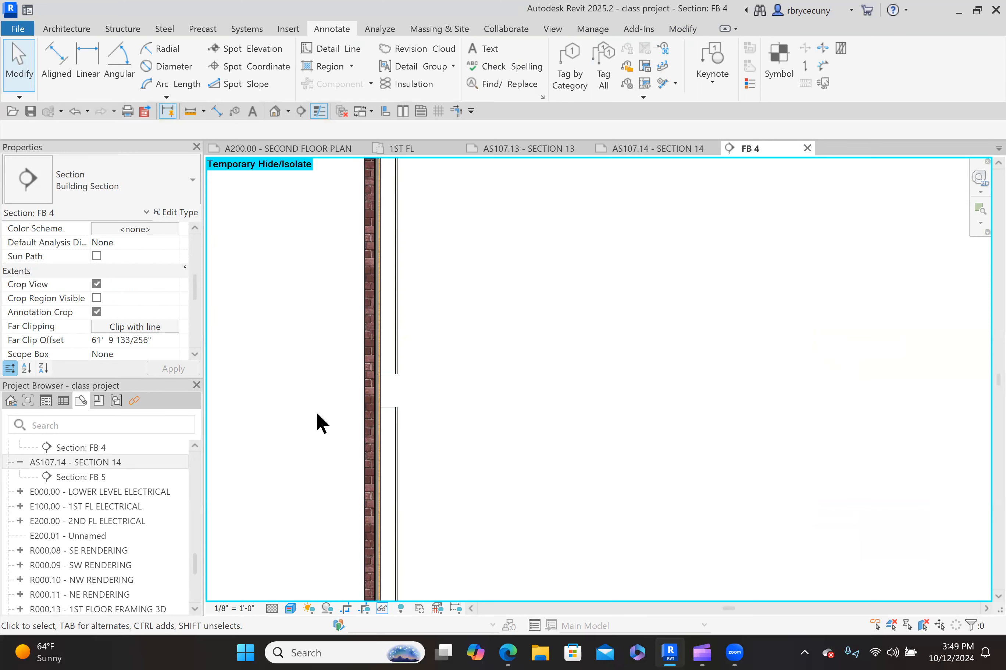
Inspect the isolated stacked wall in section FB 4, and reset the temporary hide/isolate to restore the other elements.
{"action": "scroll", "coordinate": [300, 406], "scroll_direction": "down", "scroll_amount": 3}
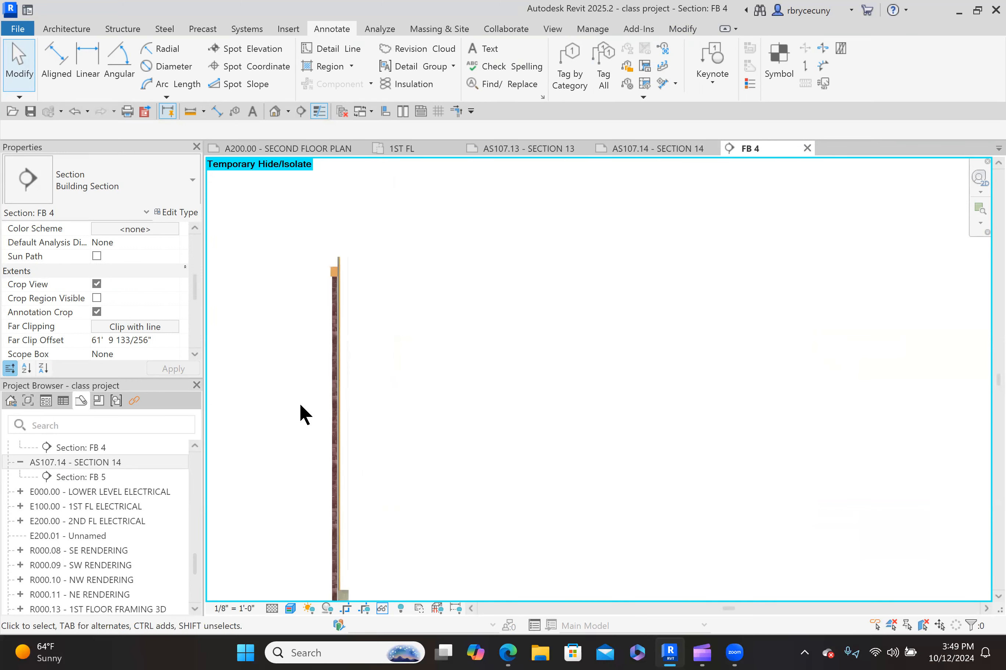
{"action": "scroll", "coordinate": [301, 406], "scroll_direction": "up", "scroll_amount": 2}
{"action": "scroll", "coordinate": [300, 406], "scroll_direction": "up", "scroll_amount": 1}
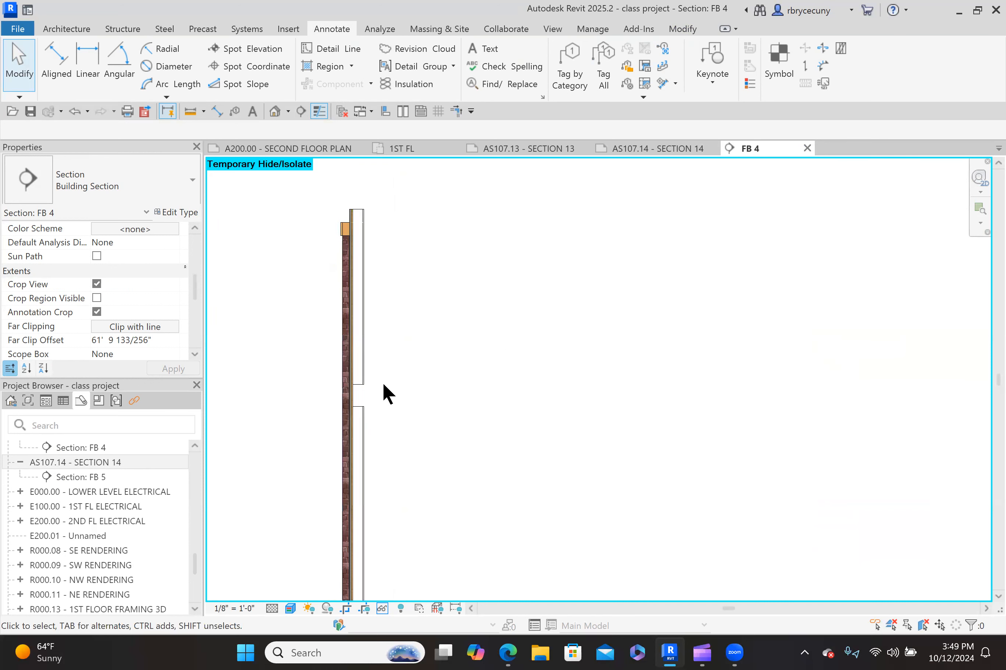
{"action": "scroll", "coordinate": [372, 415], "scroll_direction": "down", "scroll_amount": 3}
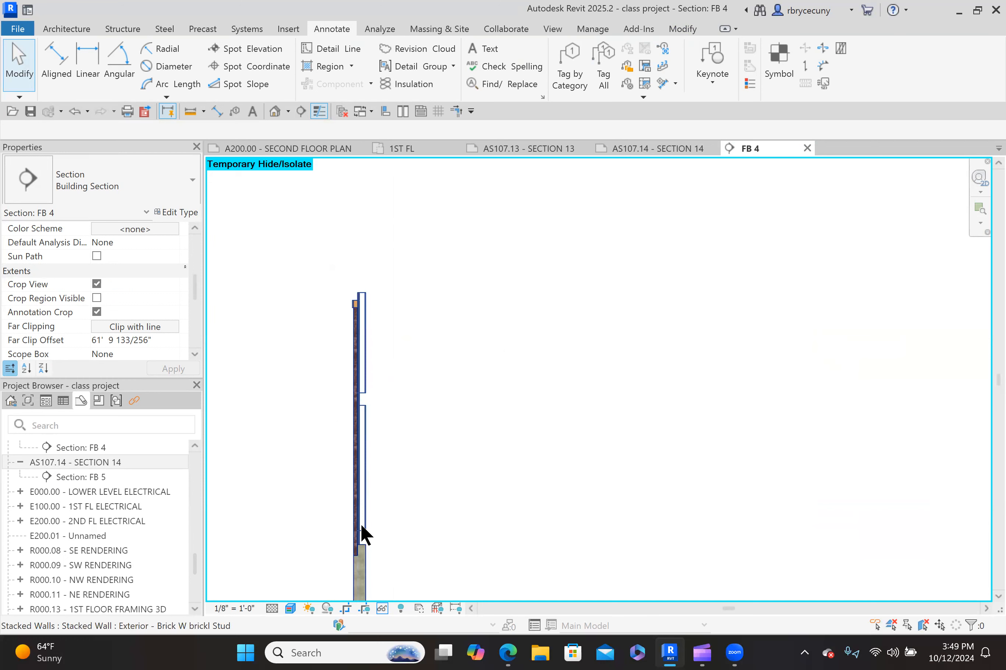
{"action": "scroll", "coordinate": [363, 302], "scroll_direction": "up", "scroll_amount": 2}
{"action": "scroll", "coordinate": [375, 338], "scroll_direction": "down", "scroll_amount": 3}
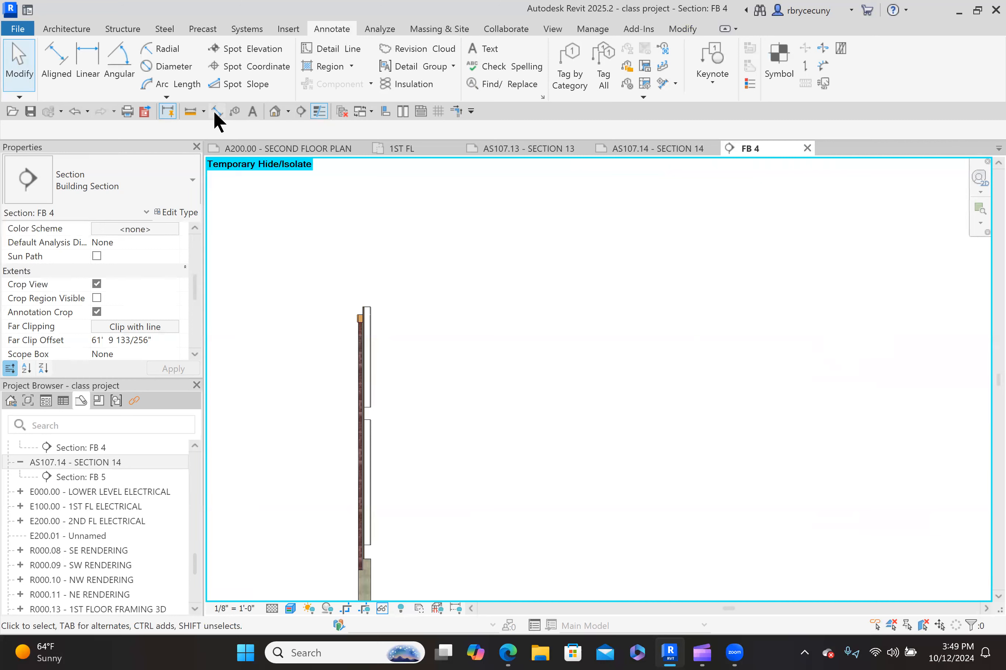
{"action": "left_click", "coordinate": [382, 608]}
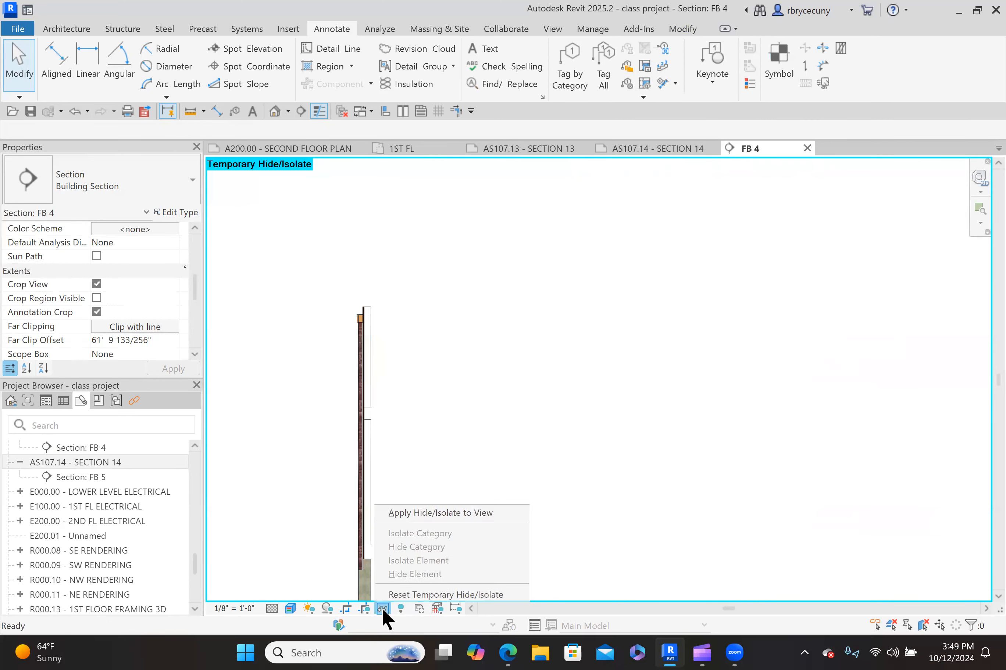
{"action": "left_click", "coordinate": [410, 594]}
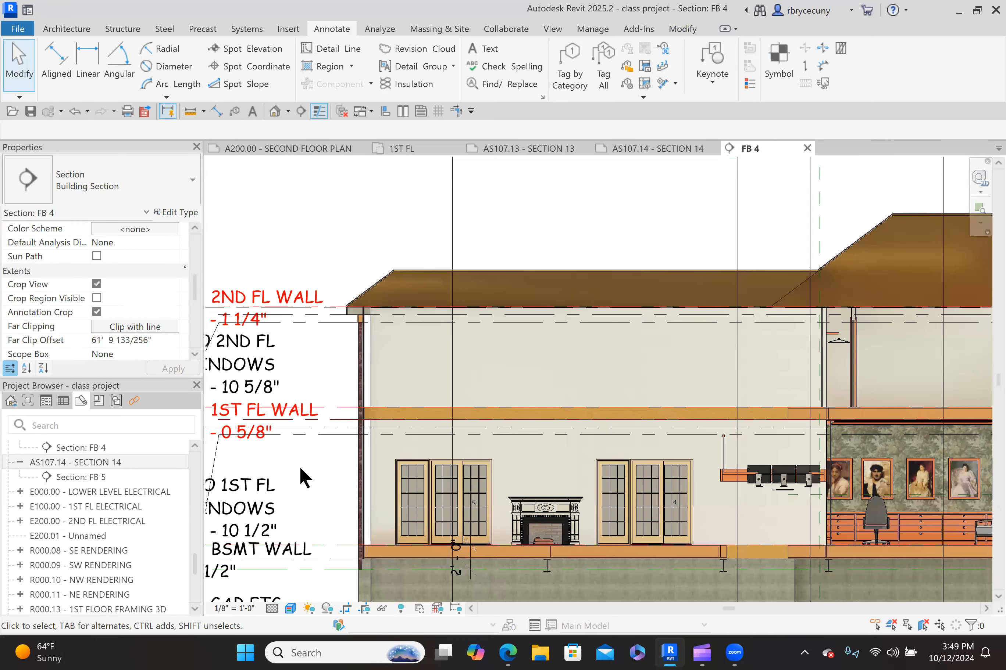
Place a vertical aligned dimension from the top of the first-floor 3/4" plywood floor to the top of the exterior brick below the eave.
{"action": "left_click", "coordinate": [217, 111]}
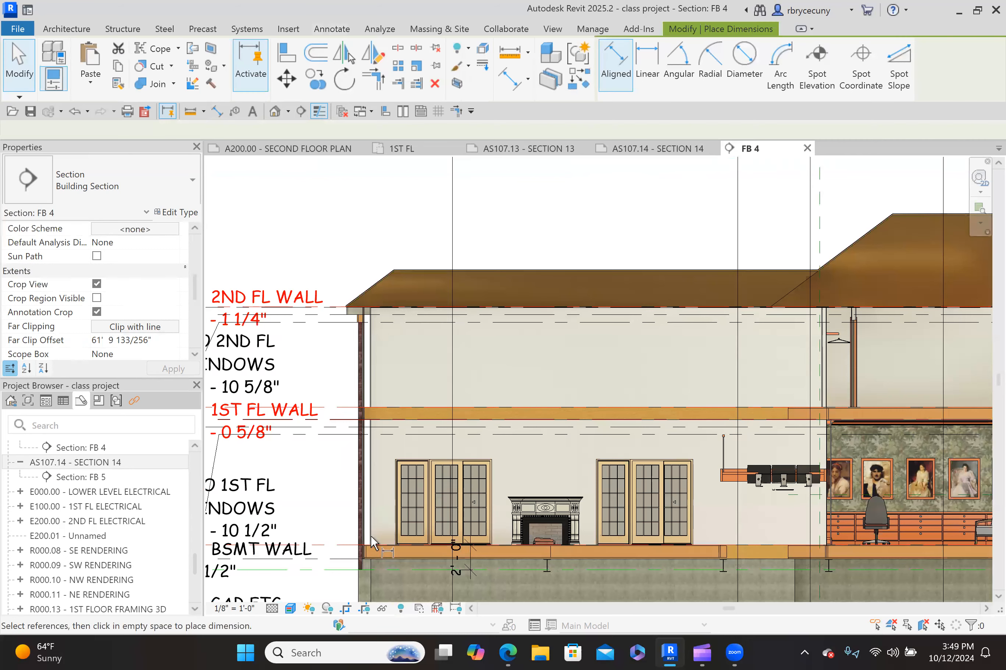
{"action": "scroll", "coordinate": [371, 535], "scroll_direction": "up", "scroll_amount": 3}
{"action": "scroll", "coordinate": [371, 535], "scroll_direction": "up", "scroll_amount": 4}
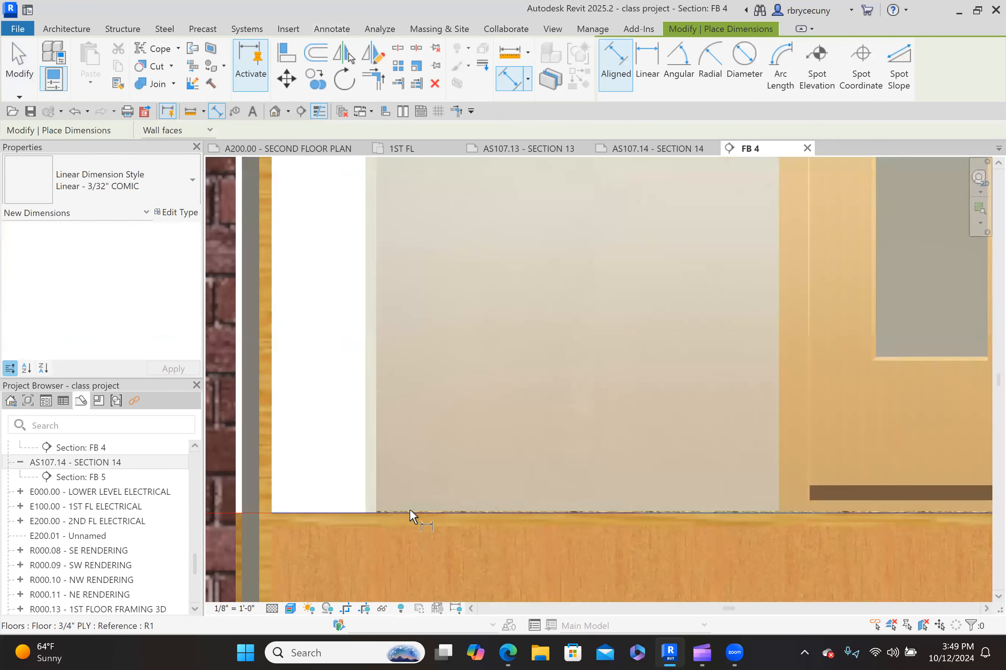
{"action": "scroll", "coordinate": [400, 517], "scroll_direction": "down", "scroll_amount": 8}
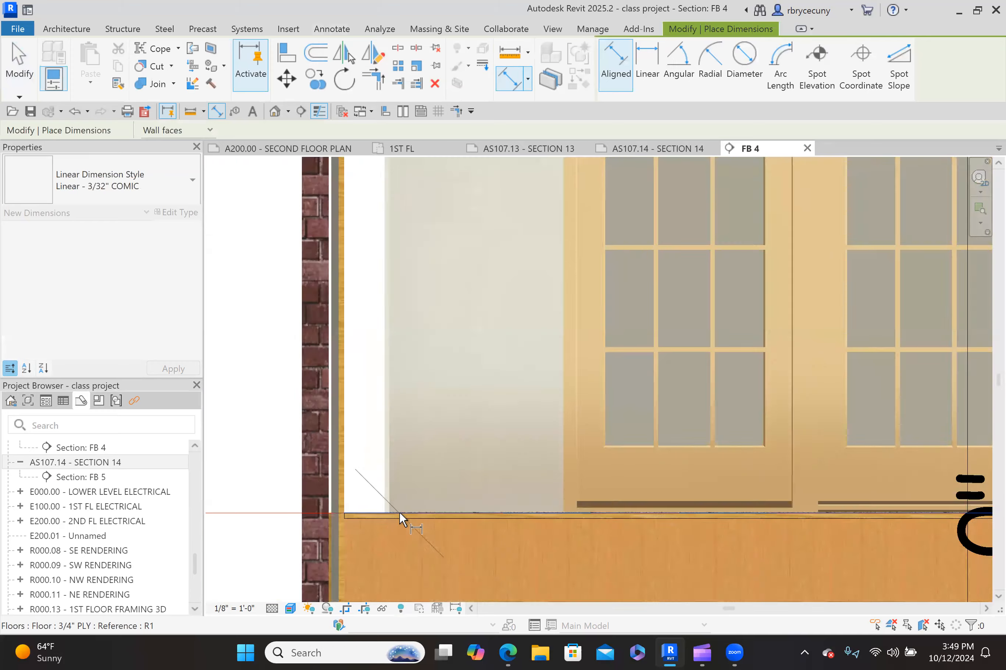
{"action": "scroll", "coordinate": [376, 409], "scroll_direction": "up", "scroll_amount": 8}
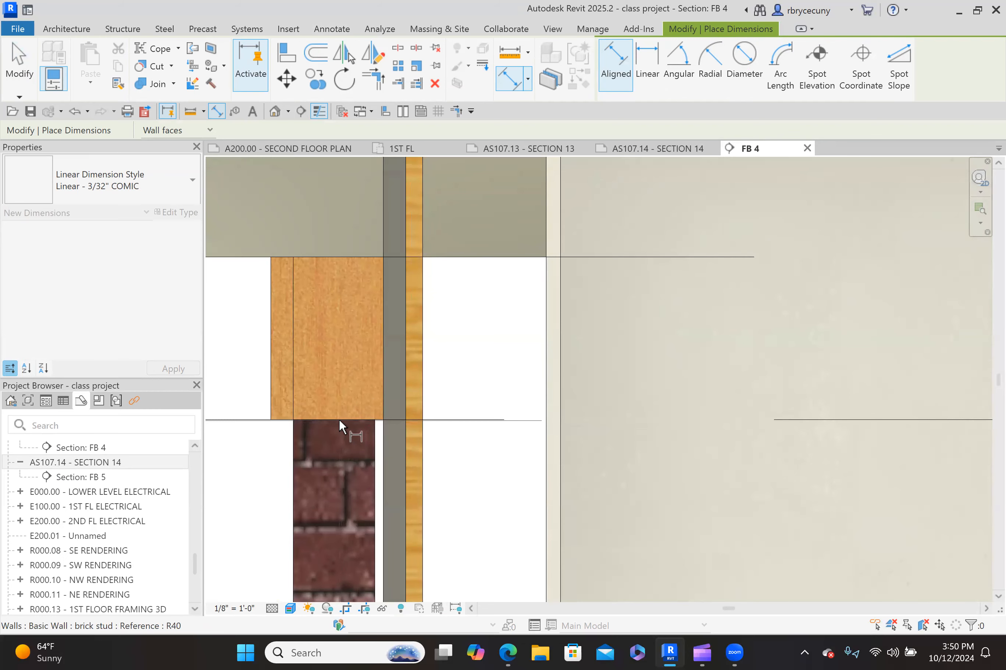
{"action": "scroll", "coordinate": [339, 419], "scroll_direction": "down", "scroll_amount": 4}
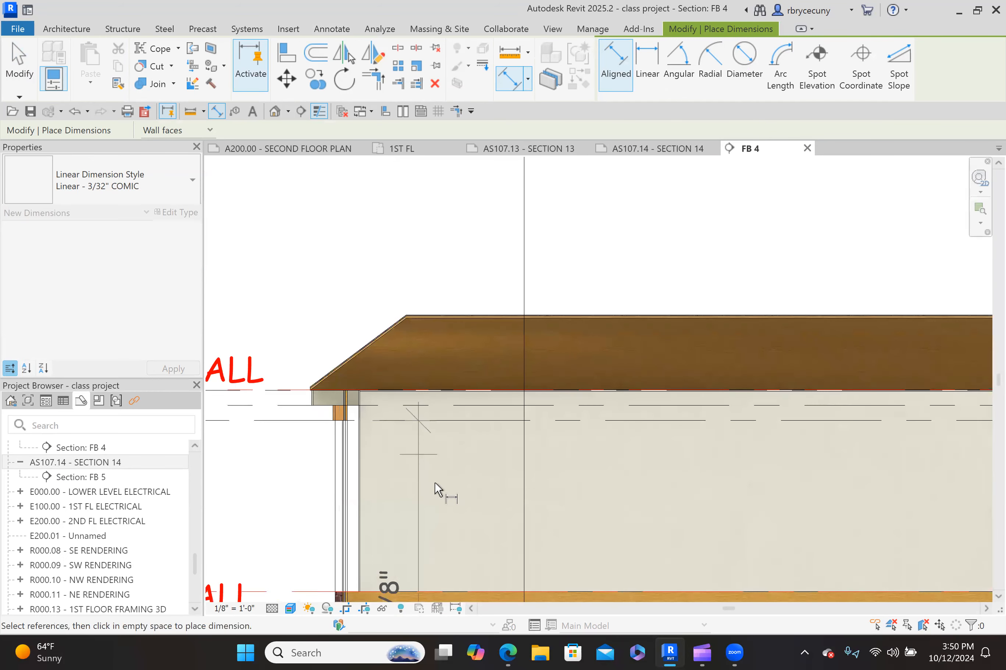
{"action": "scroll", "coordinate": [435, 482], "scroll_direction": "down", "scroll_amount": 3}
{"action": "scroll", "coordinate": [437, 467], "scroll_direction": "up", "scroll_amount": 3}
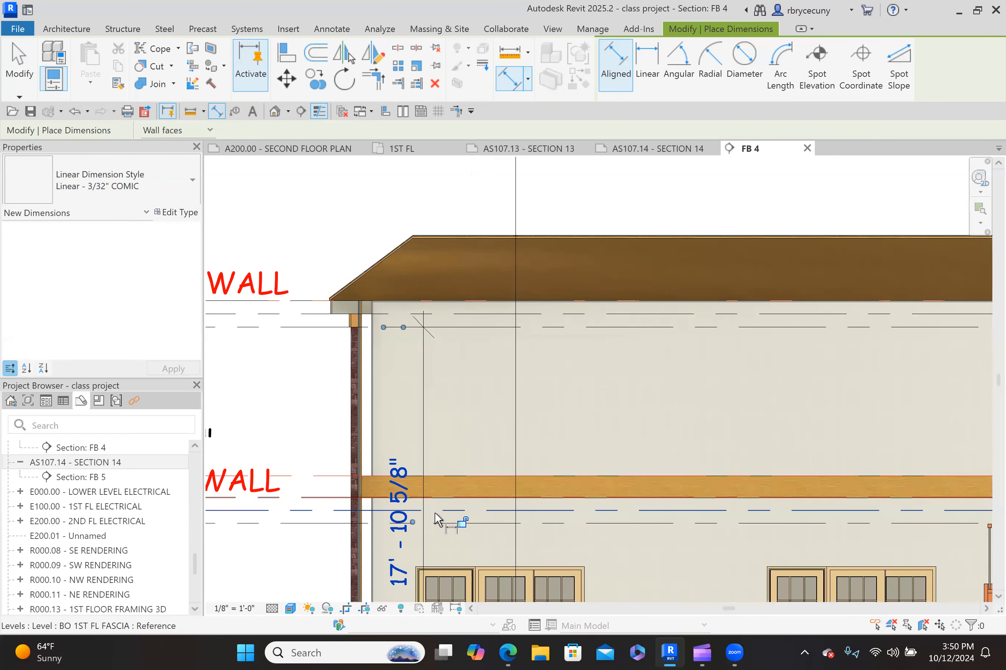
{"action": "key", "text": "Escape"}
{"action": "key", "text": "Escape"}
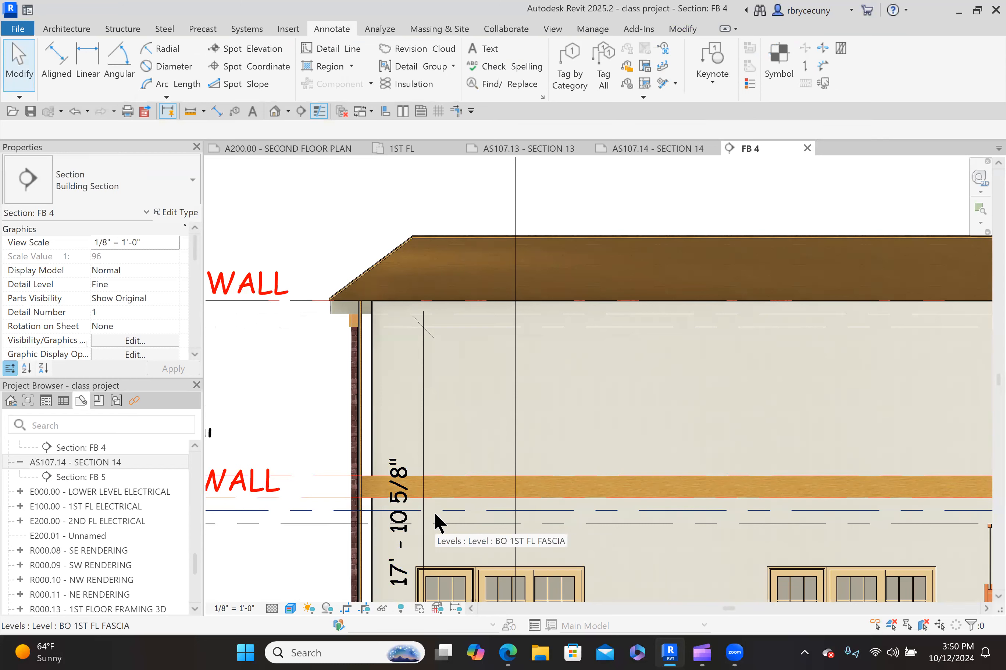
Open the structure of the Exterior - Brick W brickl Stud stacked wall beside the double doors, with its section preview displayed.
{"action": "left_click", "coordinate": [359, 405]}
{"action": "scroll", "coordinate": [359, 407], "scroll_direction": "down", "scroll_amount": 3}
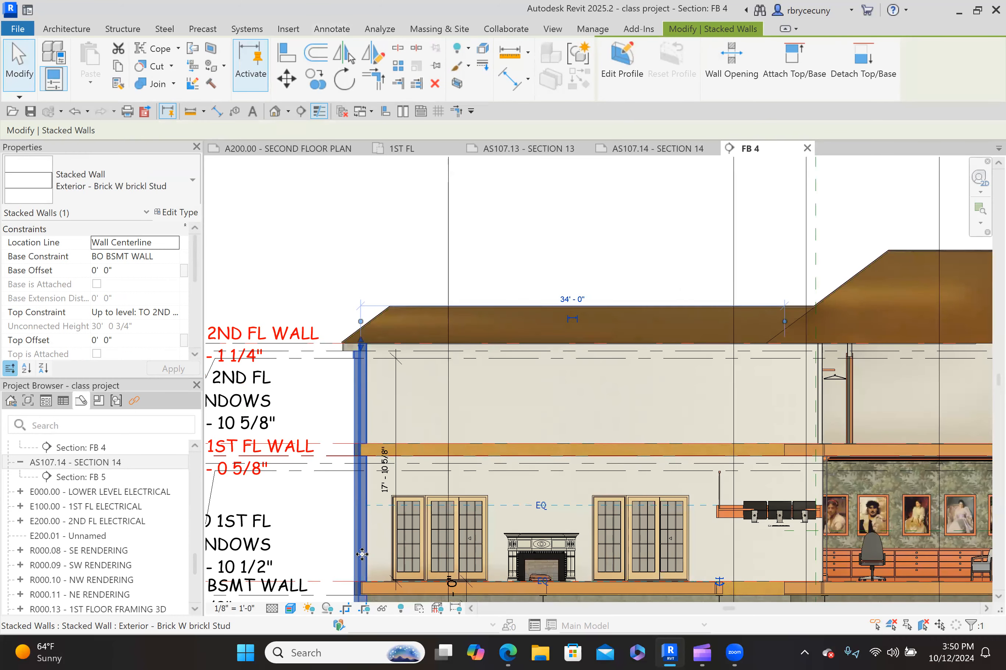
{"action": "left_click", "coordinate": [189, 215]}
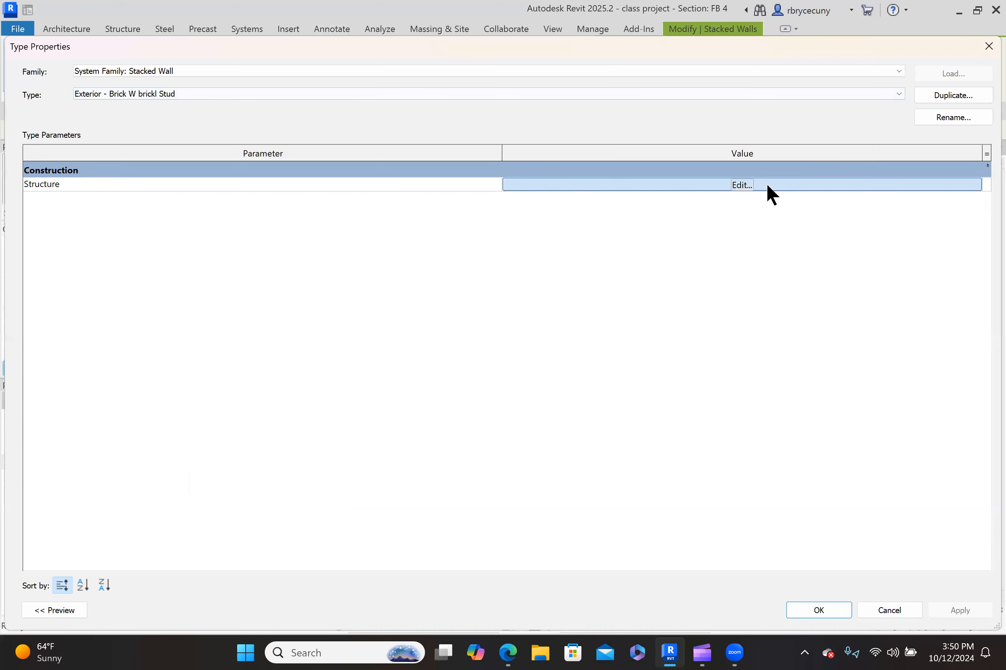
{"action": "left_click", "coordinate": [766, 184]}
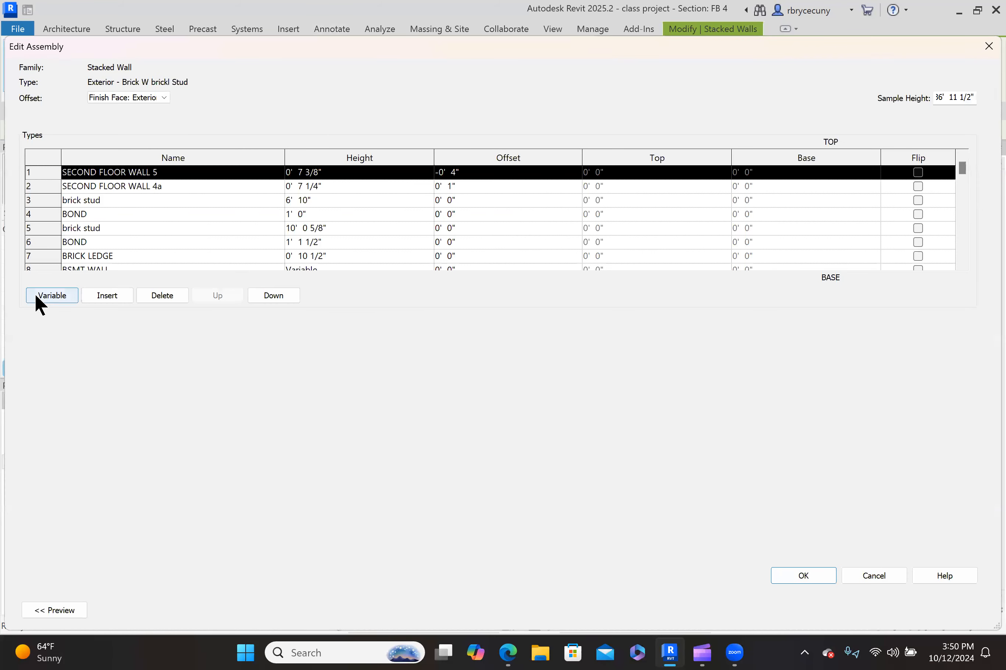
{"action": "left_click", "coordinate": [55, 610]}
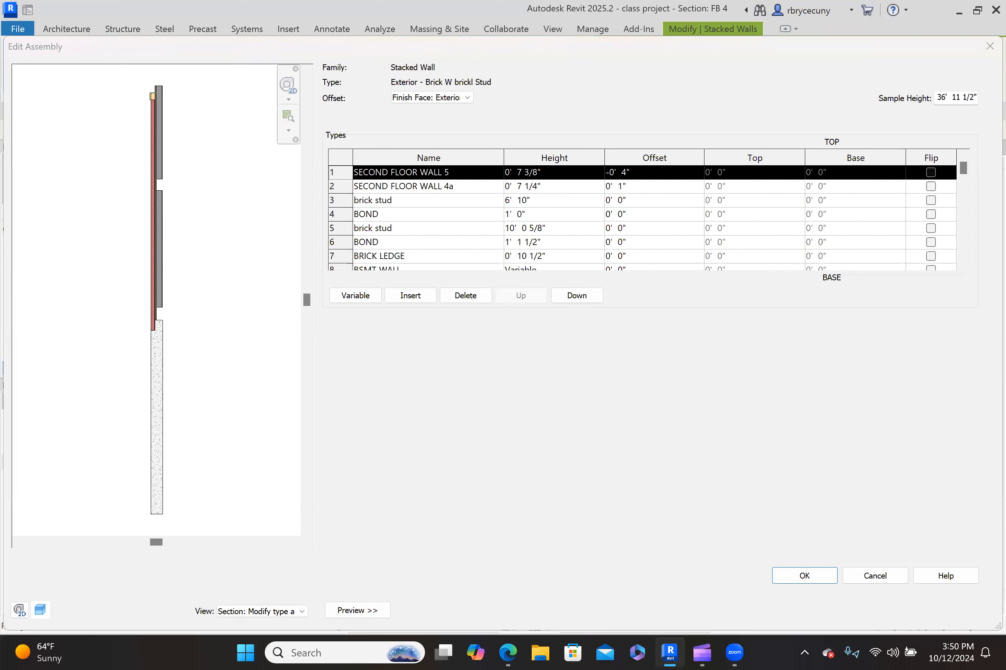
{"action": "scroll", "coordinate": [216, 183], "scroll_direction": "up", "scroll_amount": 1}
{"action": "middle_click_drag", "start_coordinate": [219, 179], "coordinate": [236, 244]}
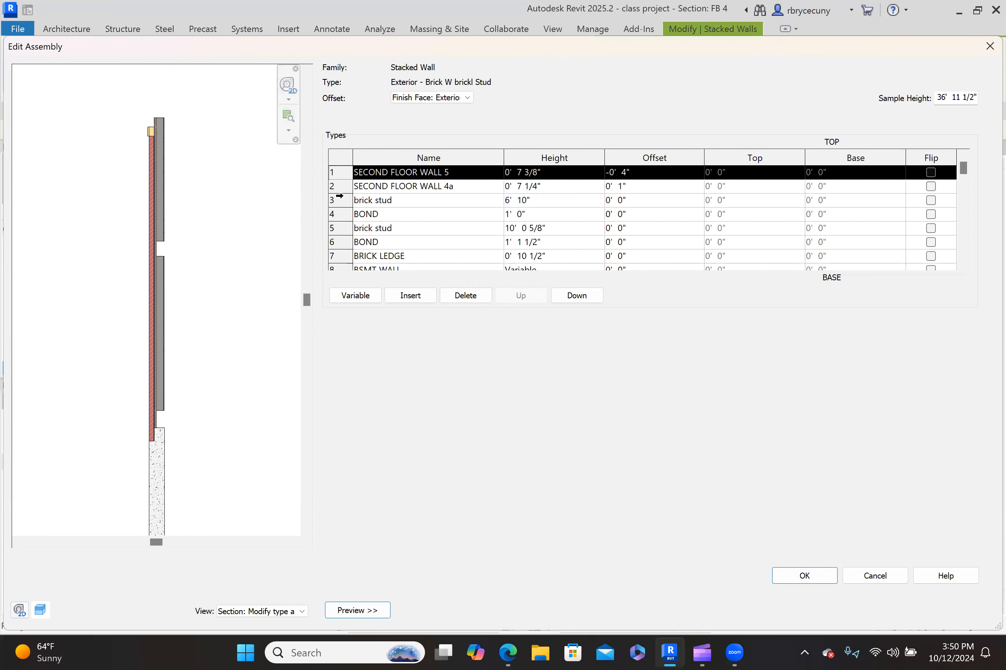
Highlight the upper brick stud, the BOND below it and the lower brick stud segments in turn to identify them in the preview.
{"action": "left_click", "coordinate": [333, 200]}
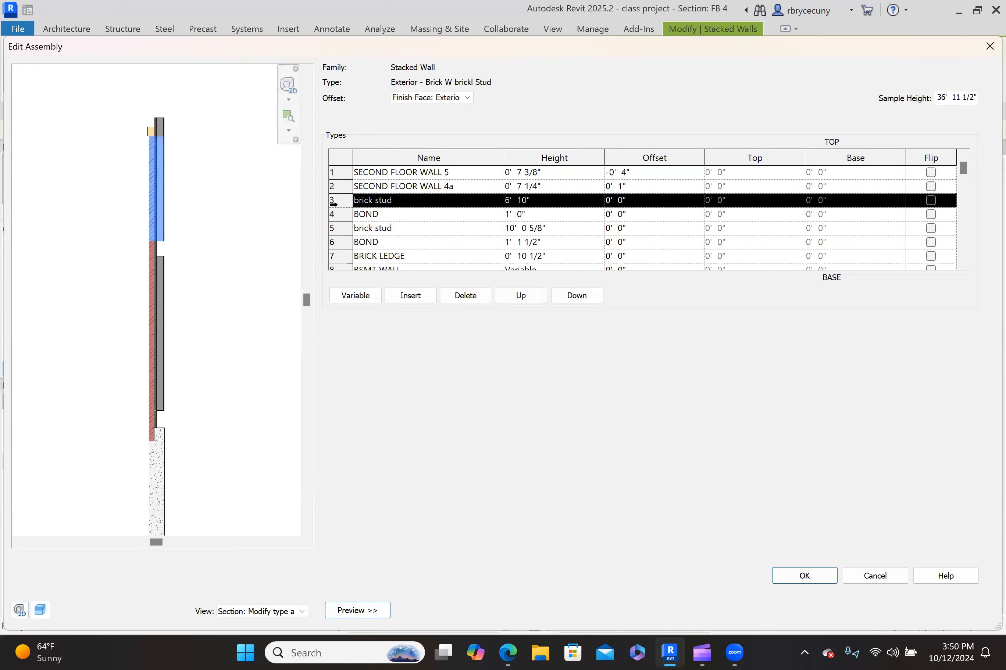
{"action": "left_click", "coordinate": [334, 214]}
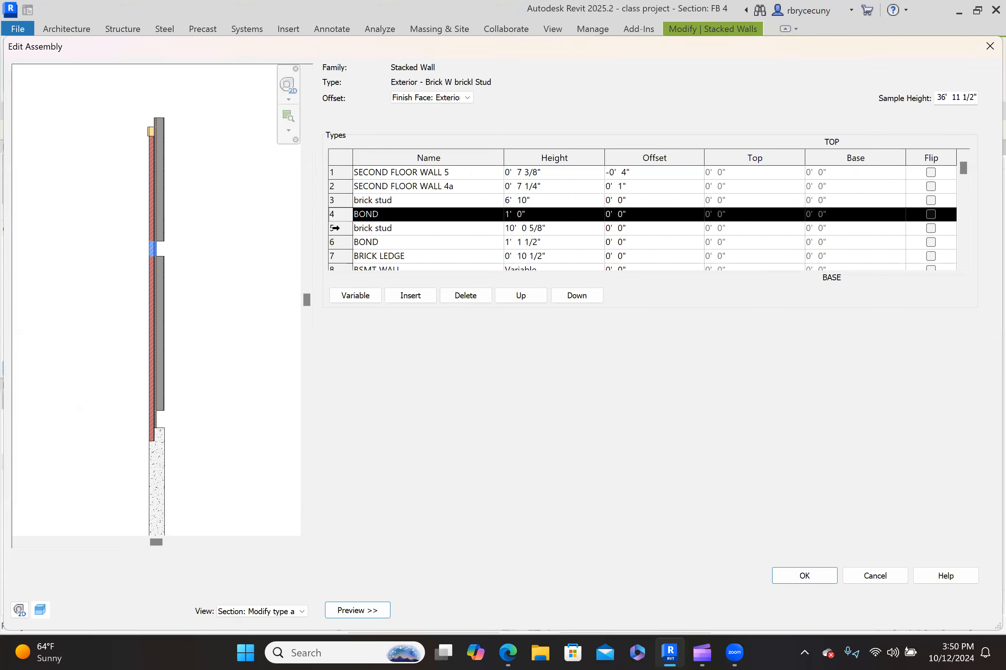
{"action": "left_click", "coordinate": [333, 229]}
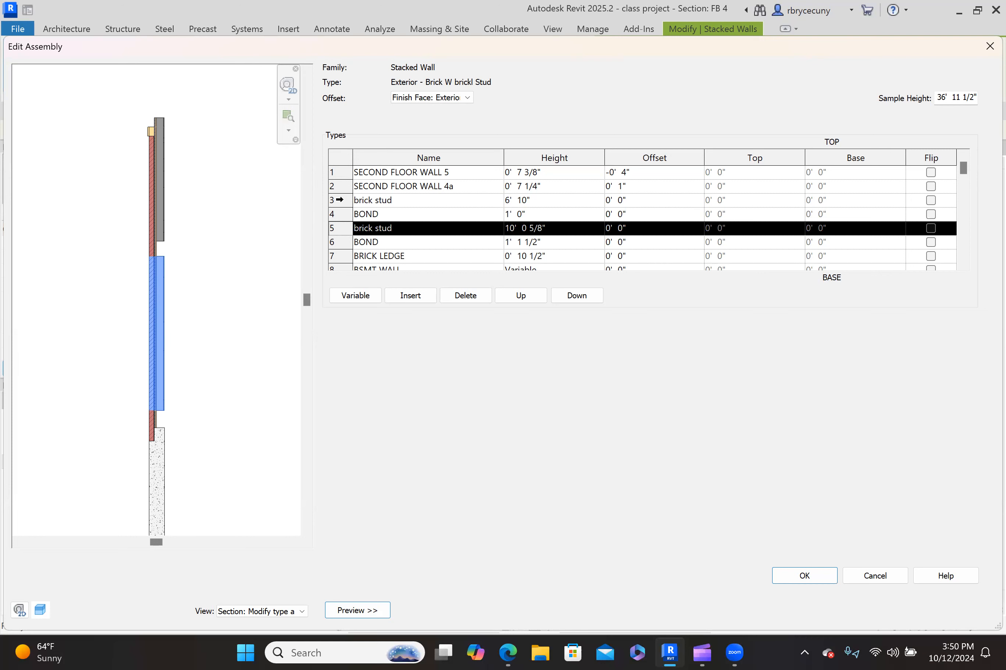
{"action": "left_click", "coordinate": [340, 199]}
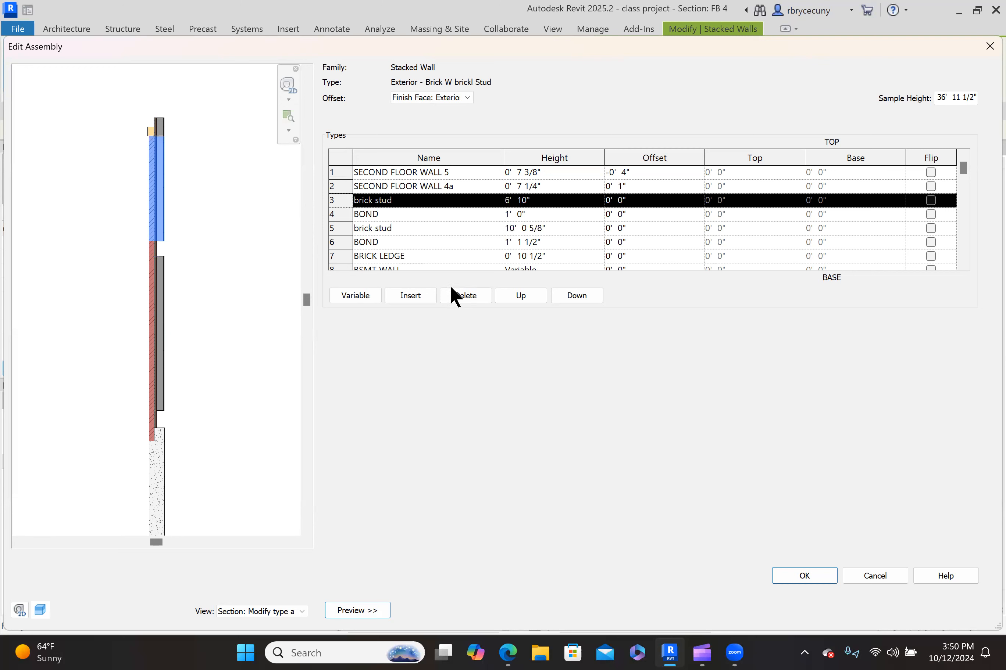
{"action": "left_click", "coordinate": [454, 294]}
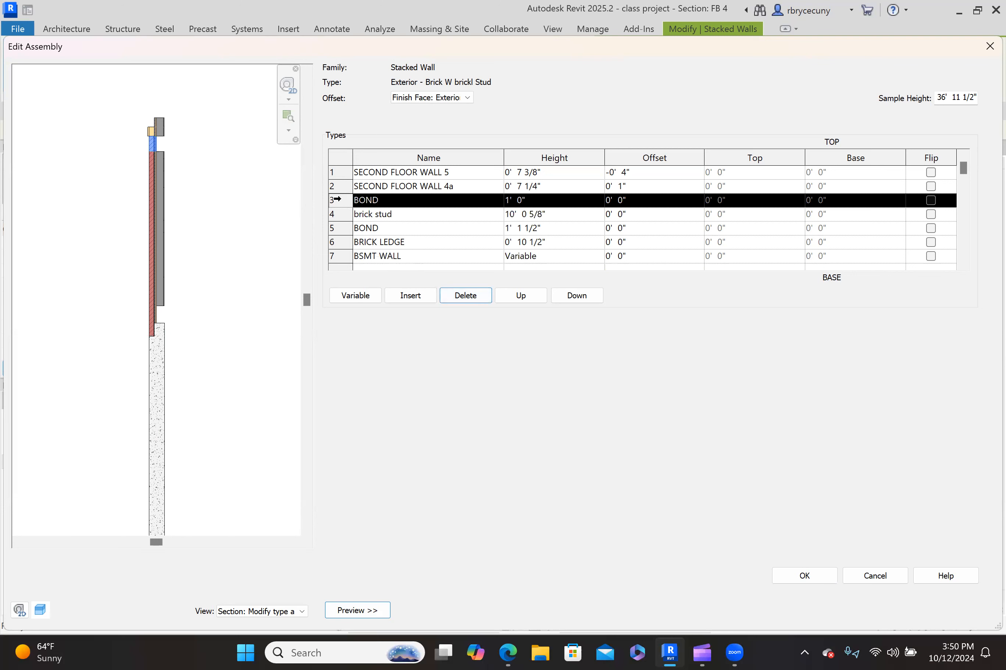
{"action": "left_click", "coordinate": [459, 296]}
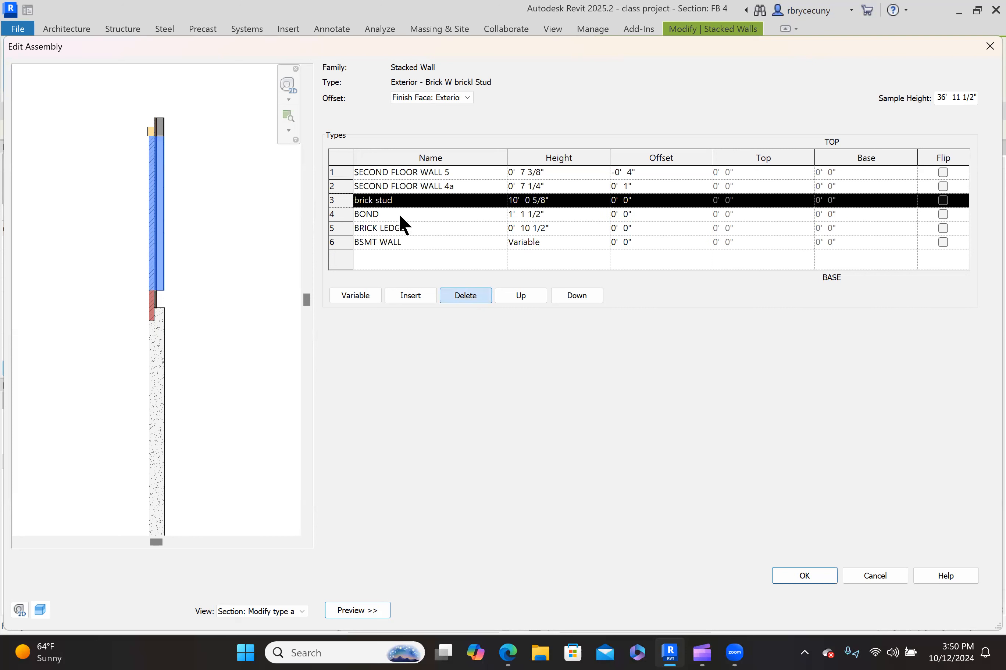
{"action": "left_click", "coordinate": [518, 200]}
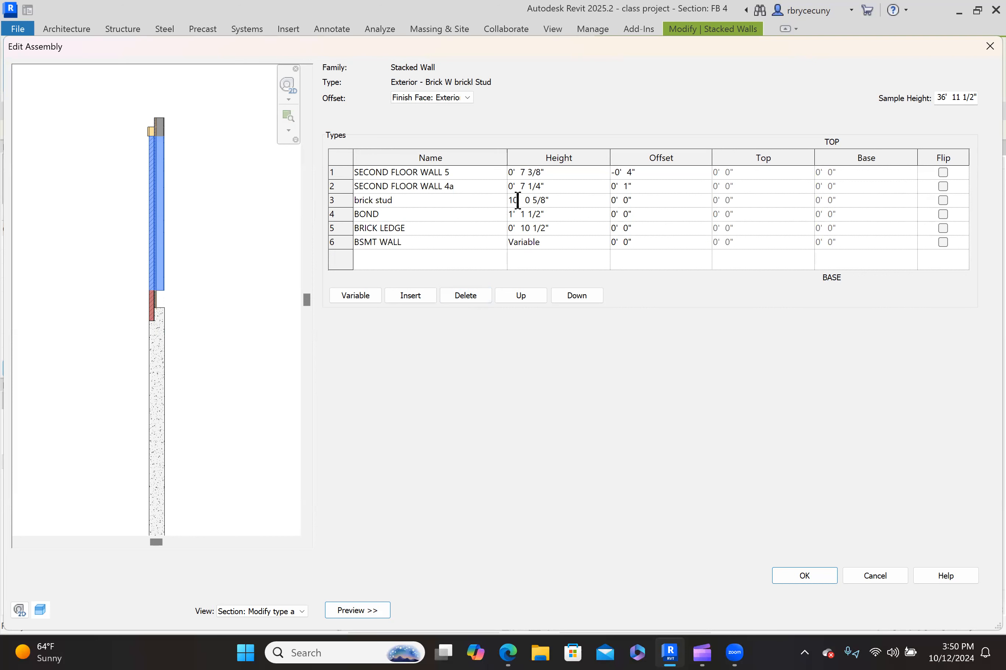
{"action": "left_click_drag", "start_coordinate": [518, 201], "coordinate": [514, 201]}
{"action": "type", "text": "7' 1"}
{"action": "left_click", "coordinate": [872, 577]}
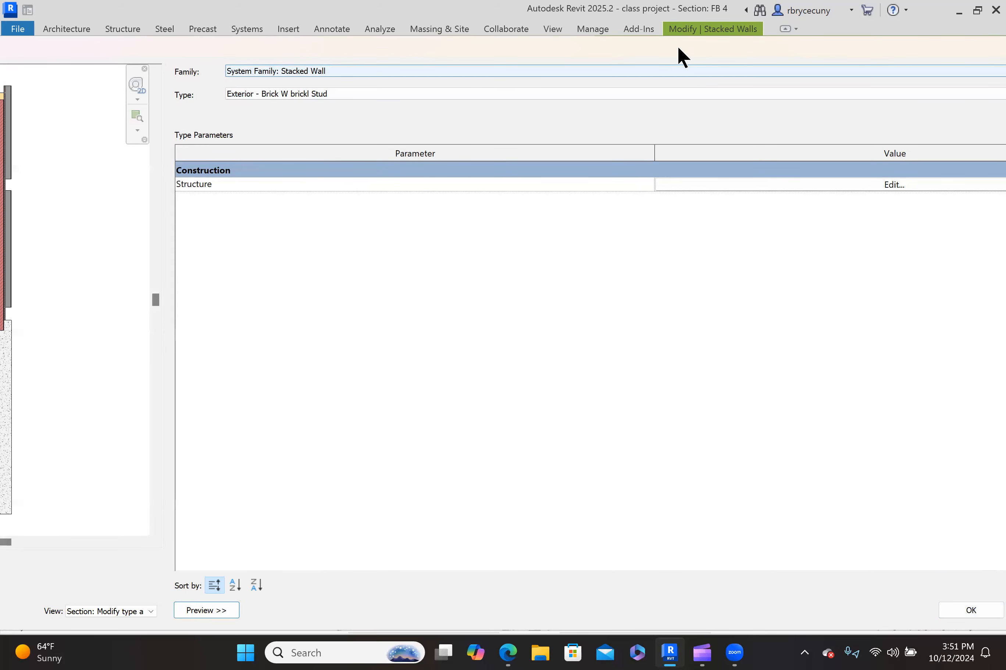
Duplicate the stacked wall type under the name "Exterior - Brick W brick Stud no bond".
{"action": "left_click_drag", "start_coordinate": [677, 46], "coordinate": [423, 20]}
{"action": "left_click", "coordinate": [838, 69]}
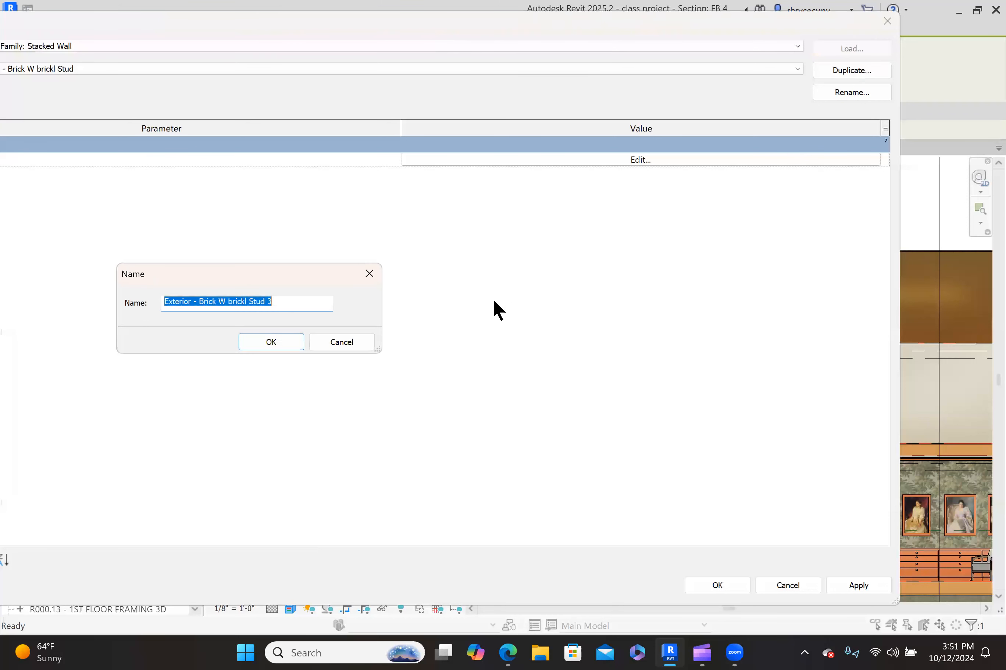
{"action": "left_click", "coordinate": [279, 303]}
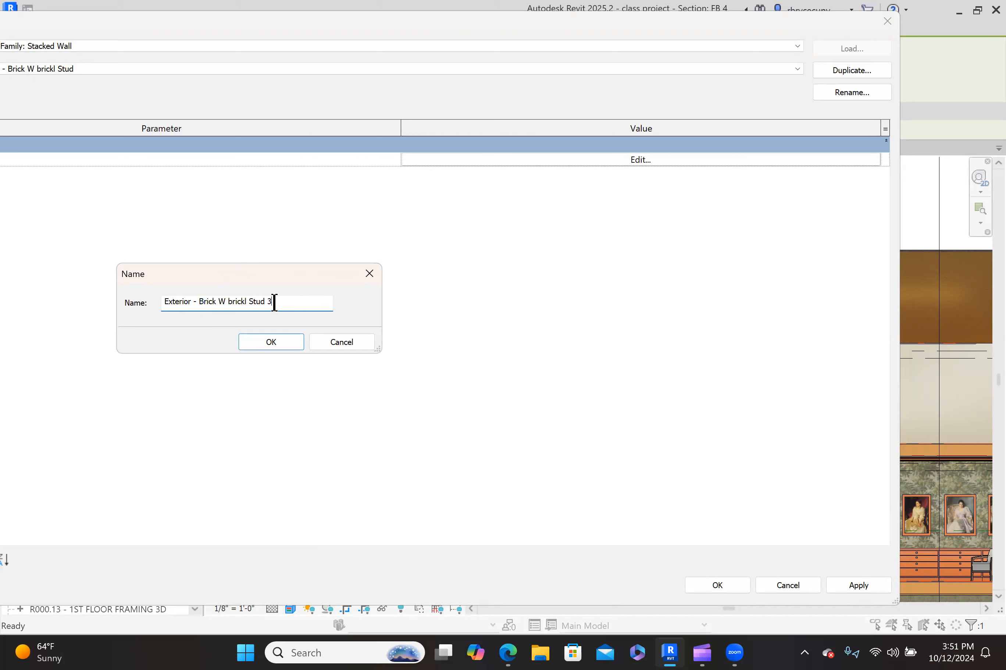
{"action": "double_click", "coordinate": [268, 302]}
{"action": "type", "text": "no bond"}
{"action": "left_click", "coordinate": [247, 301]}
{"action": "key", "text": "BackSpace"}
{"action": "left_click", "coordinate": [271, 342]}
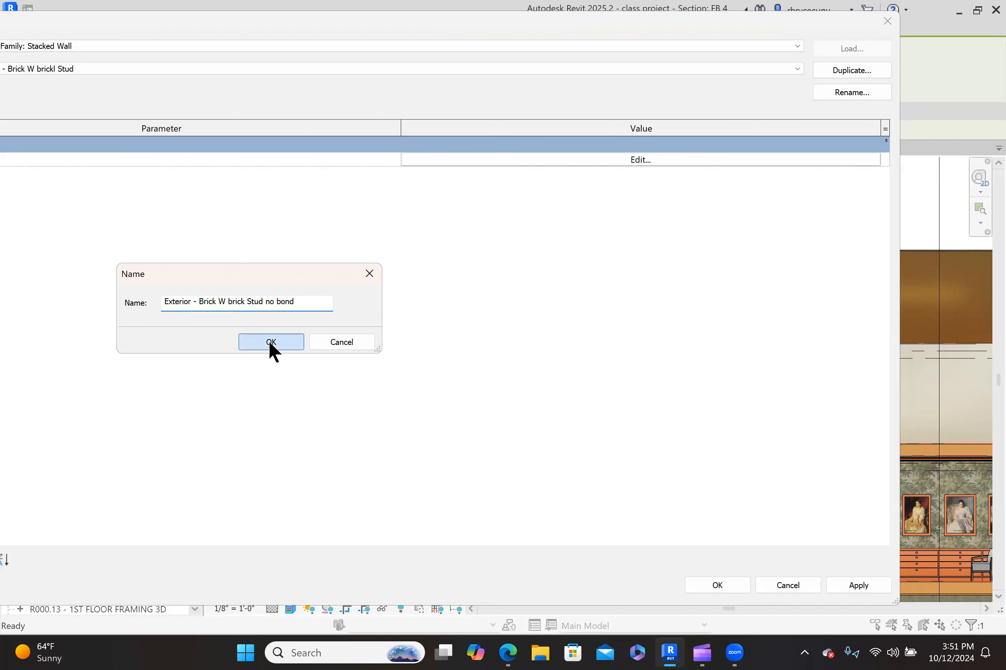
In the new type's assembly, delete the 6' 10" brick stud segment and the 1' 0" BOND segment below it.
{"action": "left_click", "coordinate": [596, 163]}
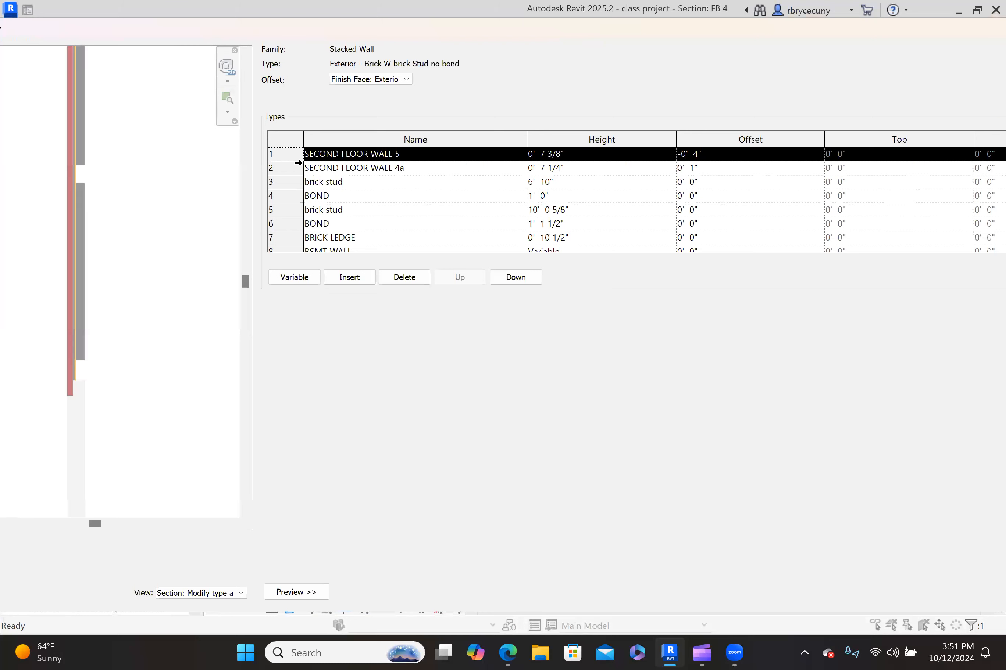
{"action": "left_click", "coordinate": [287, 182]}
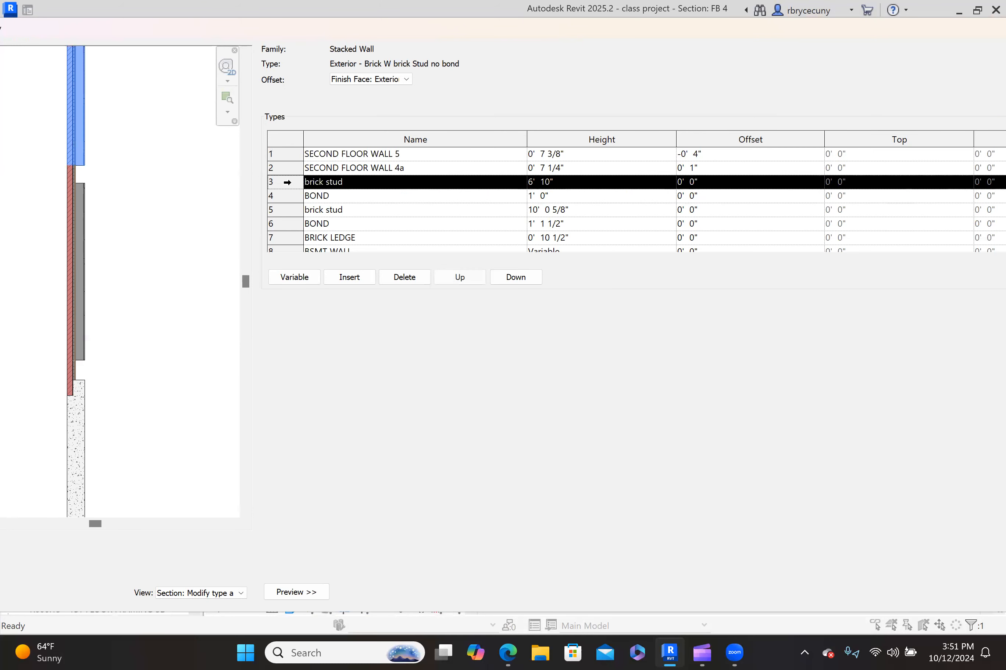
{"action": "left_click", "coordinate": [402, 277]}
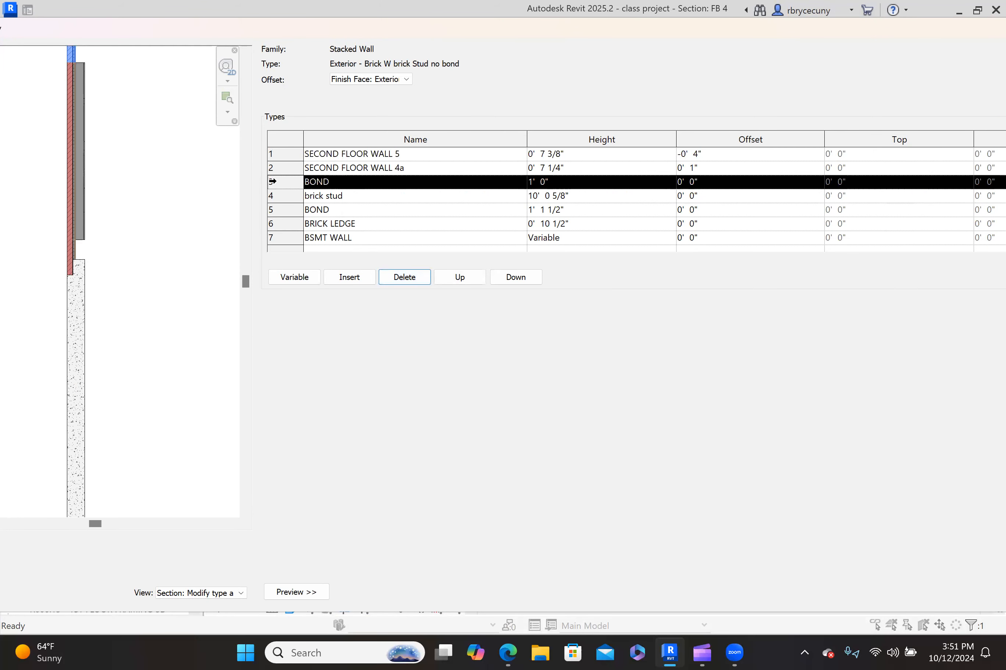
{"action": "left_click", "coordinate": [388, 277]}
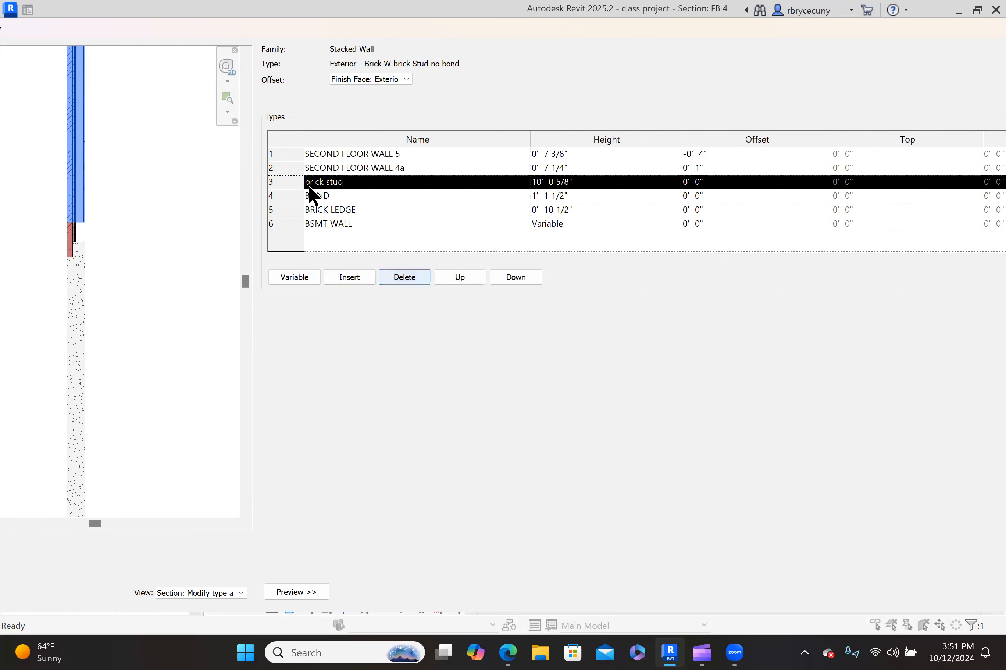
Set the height of the remaining brick stud segment to 17' 10 5/8" and accept the edited assembly.
{"action": "left_click", "coordinate": [537, 183]}
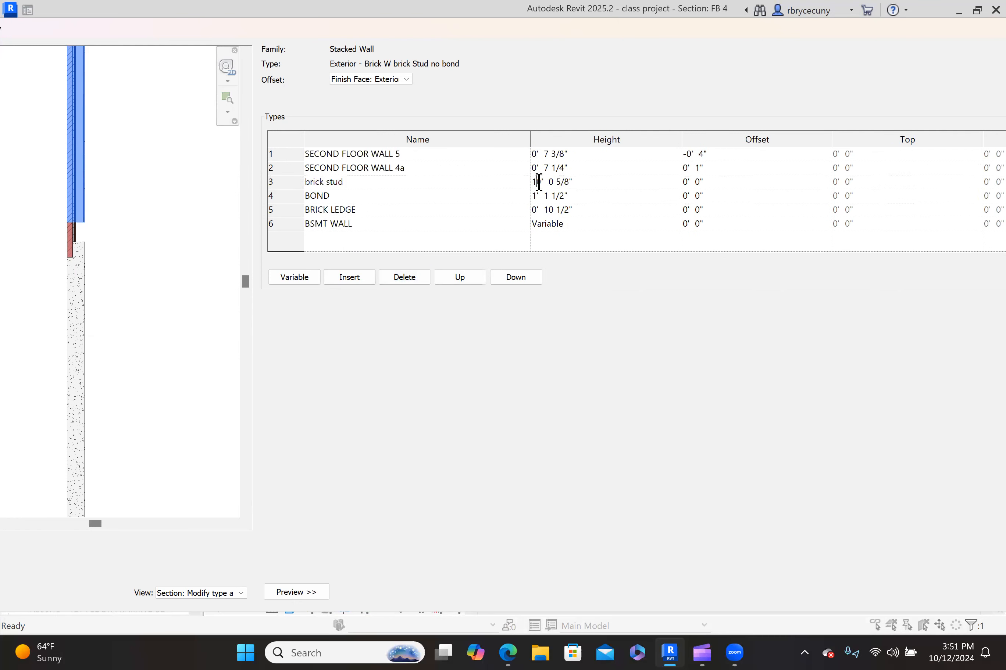
{"action": "left_click_drag", "start_coordinate": [541, 183], "coordinate": [536, 183]}
{"action": "type", "text": "7"}
{"action": "left_click_drag", "start_coordinate": [614, 30], "coordinate": [315, 13]}
{"action": "left_click", "coordinate": [747, 541]}
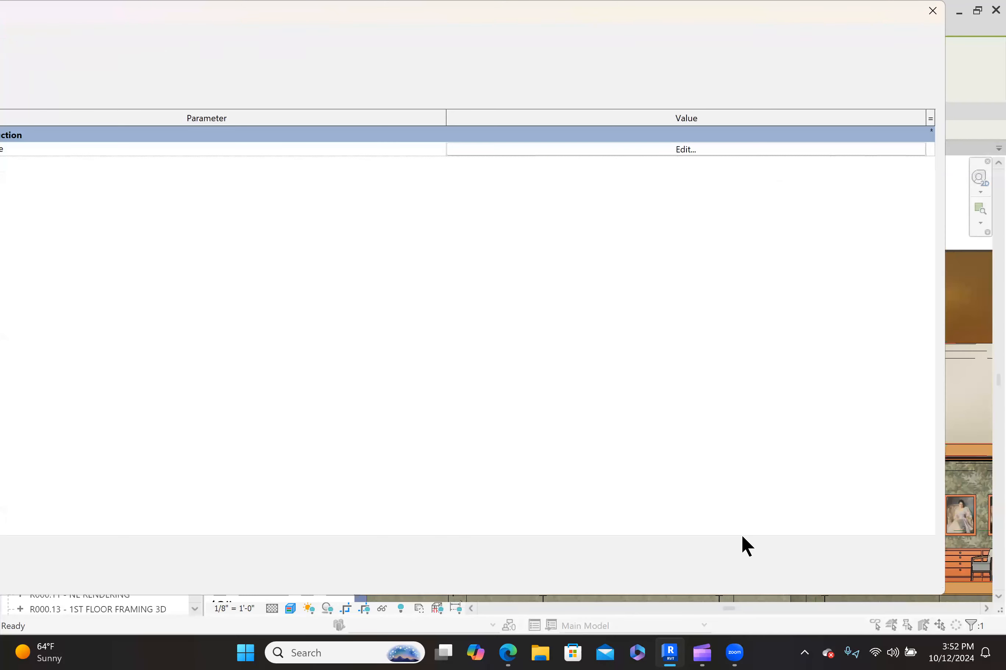
Apply the no-bond stacked wall type to the selected exterior wall, accept the overlap warning and inspect the wall at the second floor.
{"action": "left_click", "coordinate": [762, 572]}
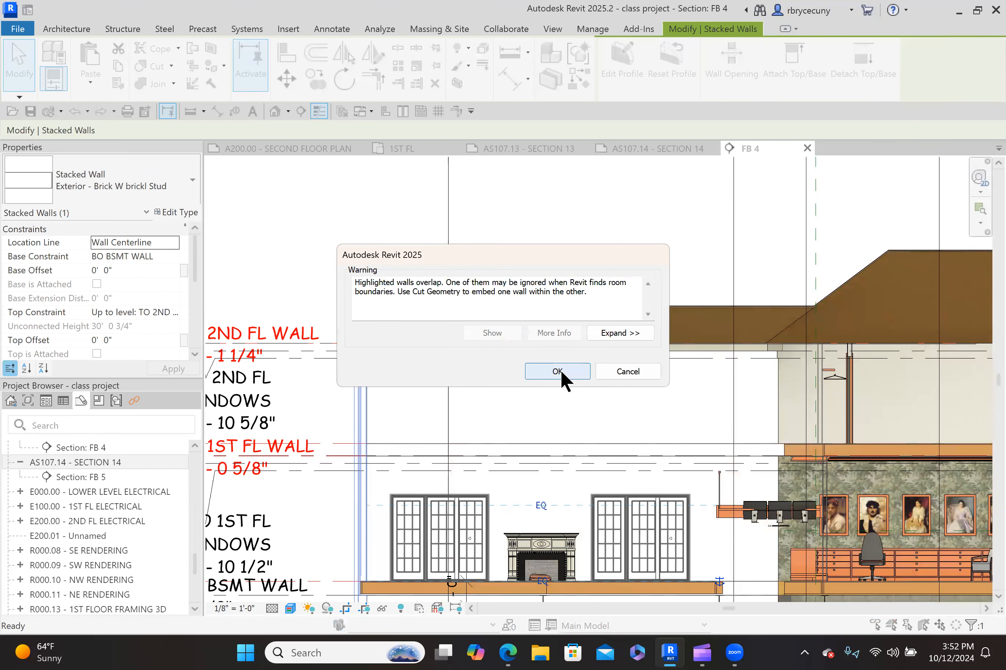
{"action": "left_click", "coordinate": [558, 372]}
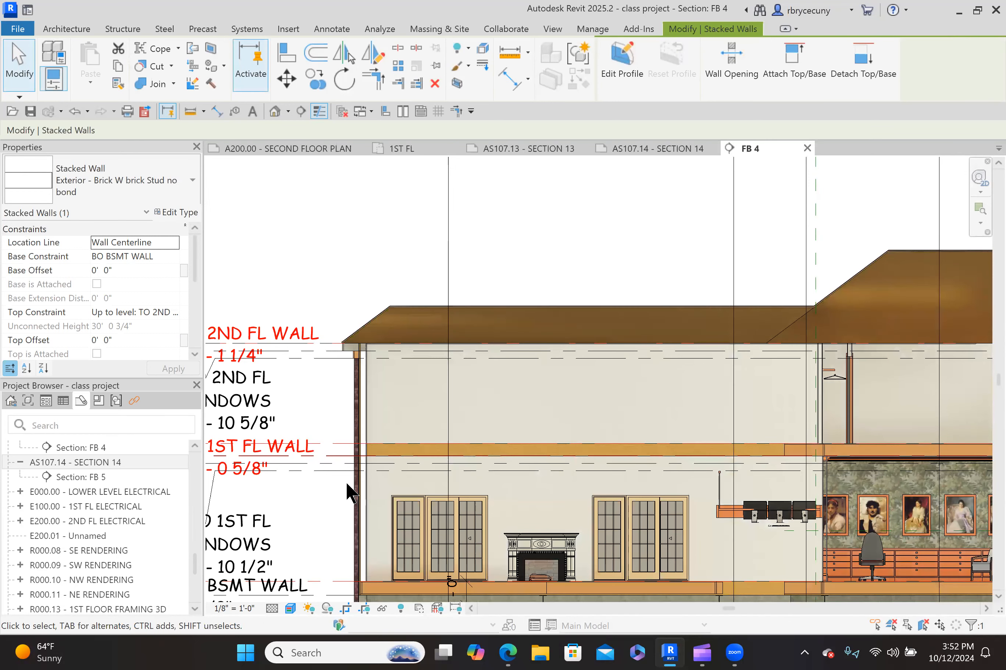
{"action": "left_click", "coordinate": [348, 492]}
{"action": "scroll", "coordinate": [348, 492], "scroll_direction": "up", "scroll_amount": 3}
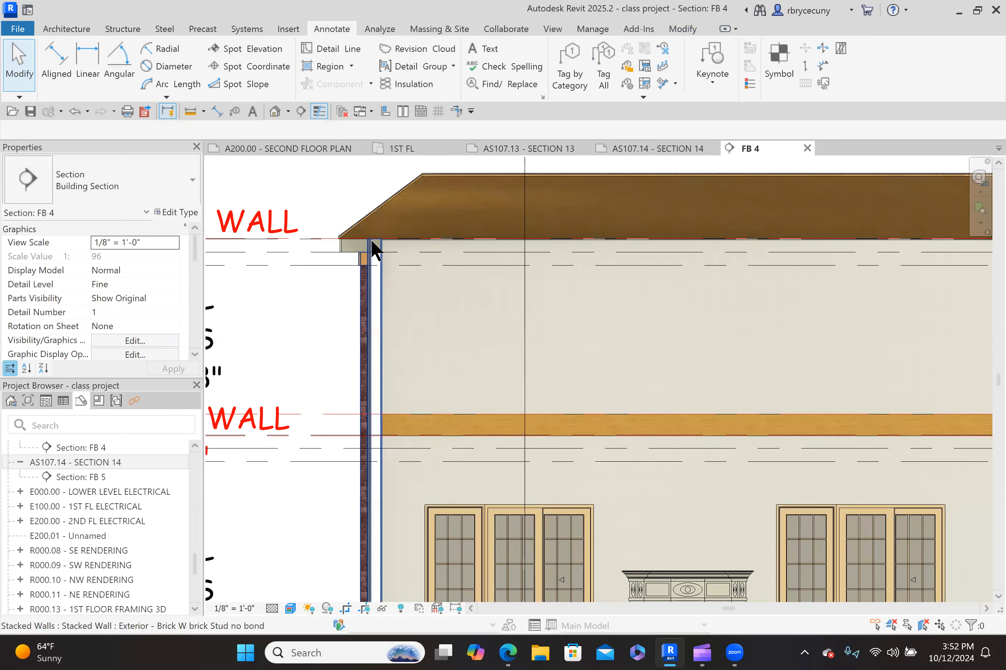
{"action": "middle_click_drag", "start_coordinate": [382, 432], "coordinate": [358, 401]}
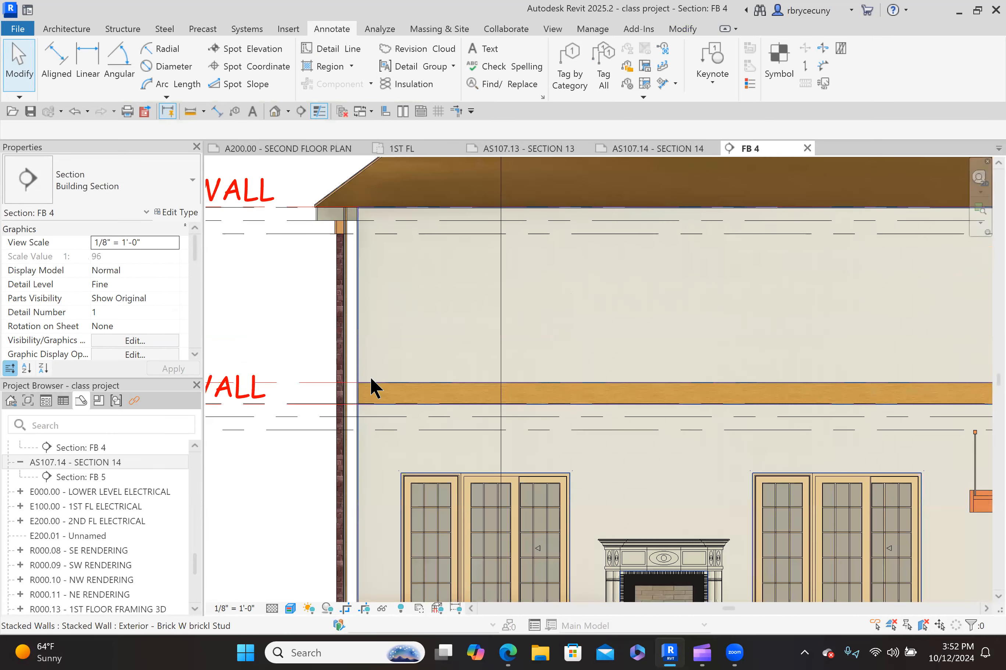
{"action": "scroll", "coordinate": [371, 379], "scroll_direction": "down", "scroll_amount": 5}
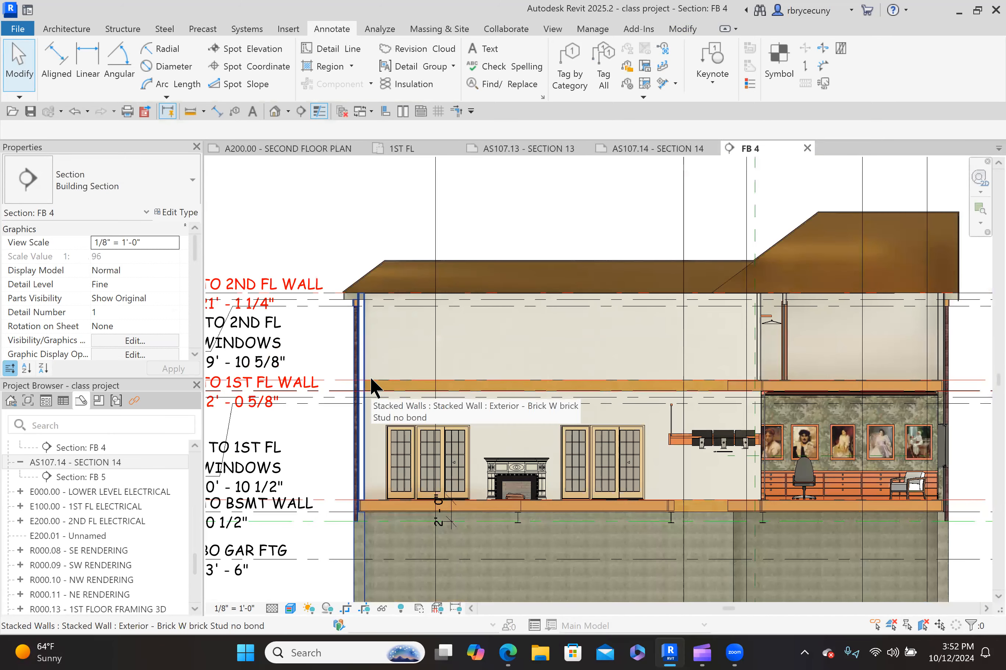
In the 1ST FL plan, use Match Type to copy the no-bond wall type from the Great Room's upper exterior wall to its fireplace wall.
{"action": "left_click", "coordinate": [398, 149]}
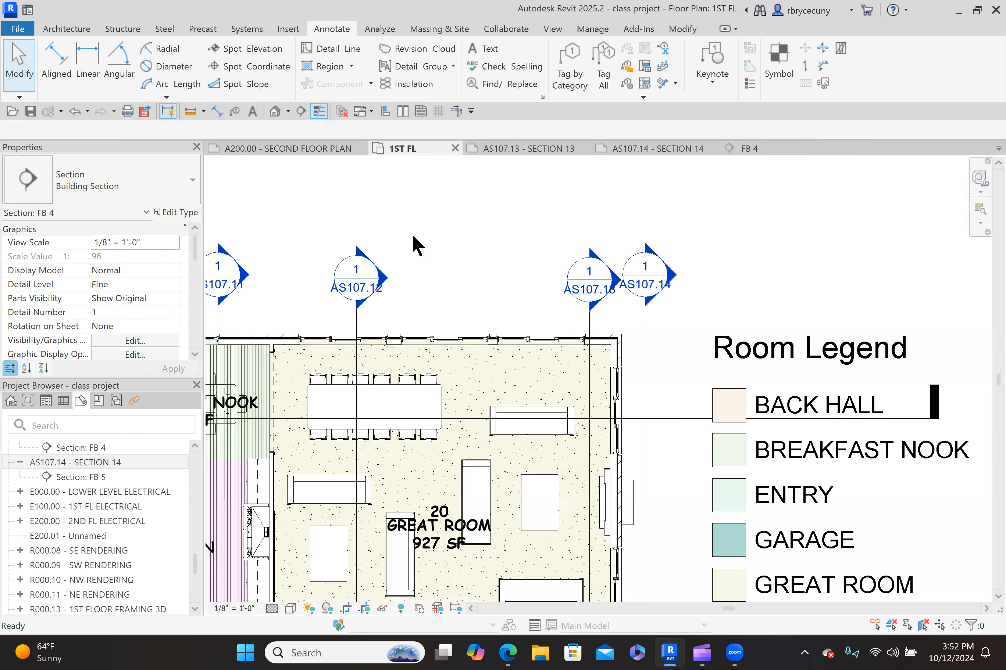
{"action": "scroll", "coordinate": [428, 298], "scroll_direction": "down", "scroll_amount": 5}
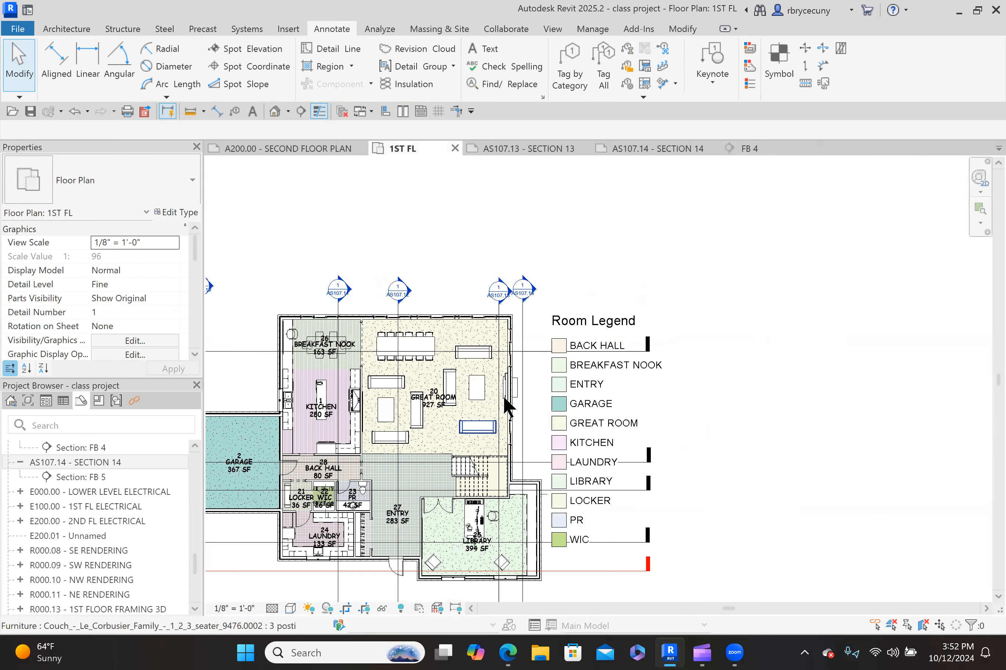
{"action": "scroll", "coordinate": [497, 406], "scroll_direction": "up", "scroll_amount": 3}
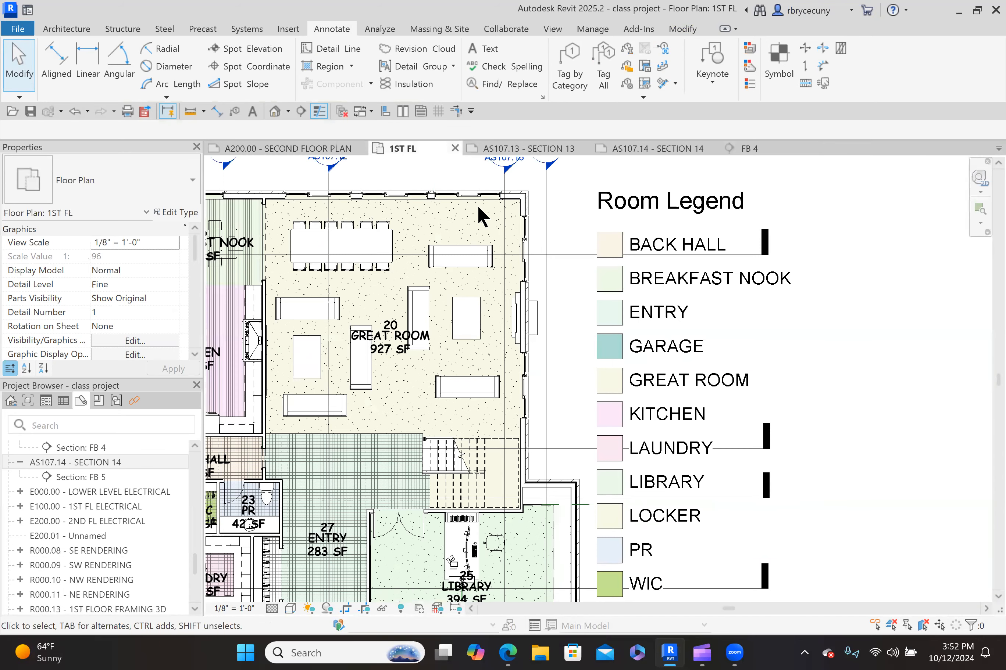
{"action": "scroll", "coordinate": [477, 206], "scroll_direction": "up", "scroll_amount": 3}
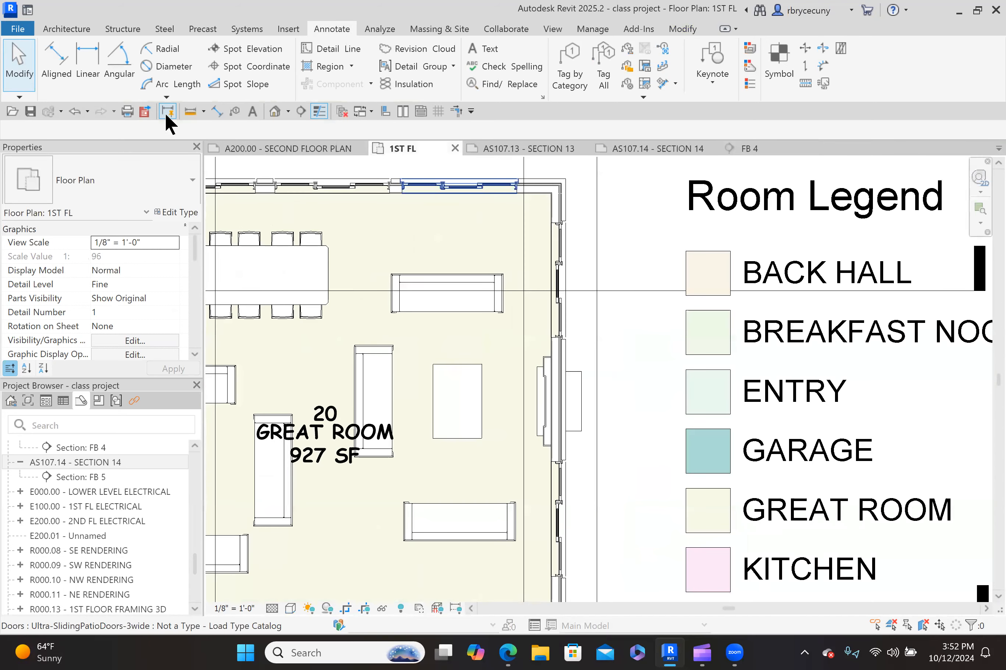
{"action": "left_click", "coordinate": [681, 29]}
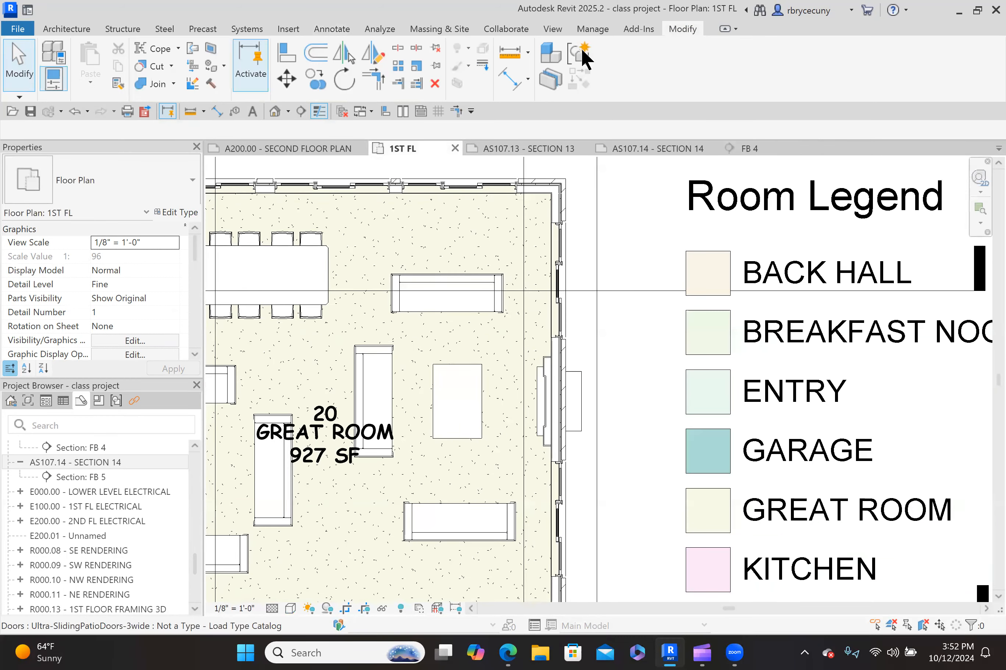
{"action": "left_click", "coordinate": [117, 85]}
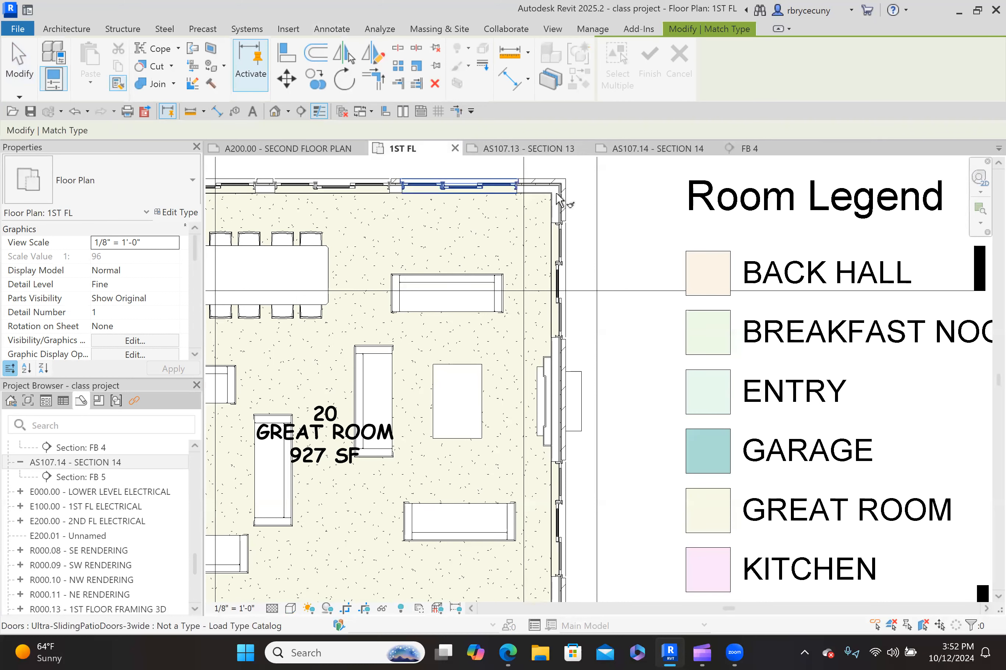
{"action": "left_click", "coordinate": [535, 192]}
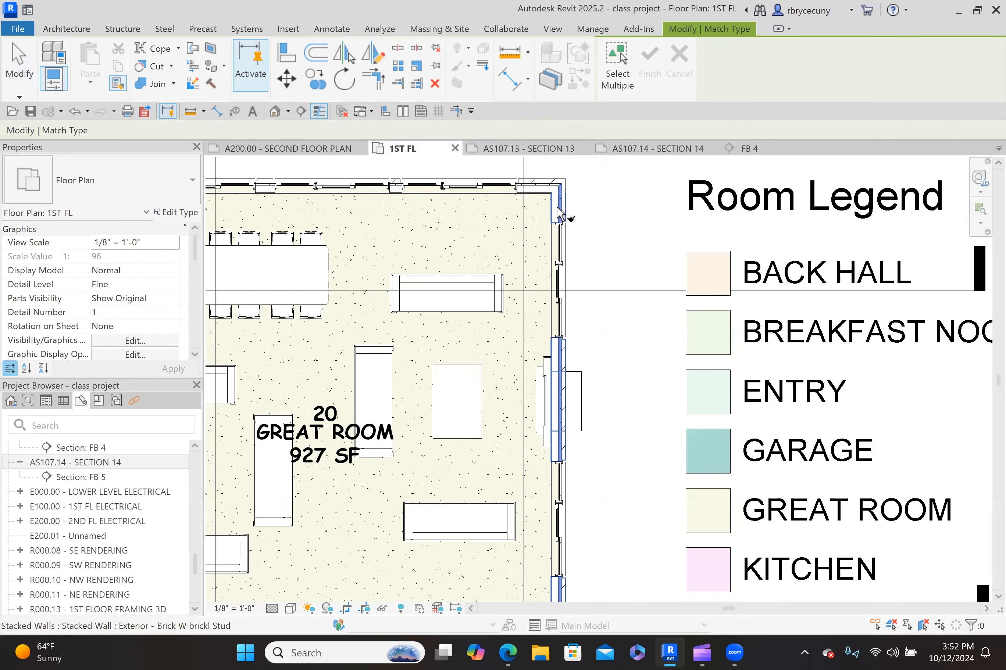
{"action": "left_click", "coordinate": [558, 214]}
{"action": "scroll", "coordinate": [610, 264], "scroll_direction": "down", "scroll_amount": 2}
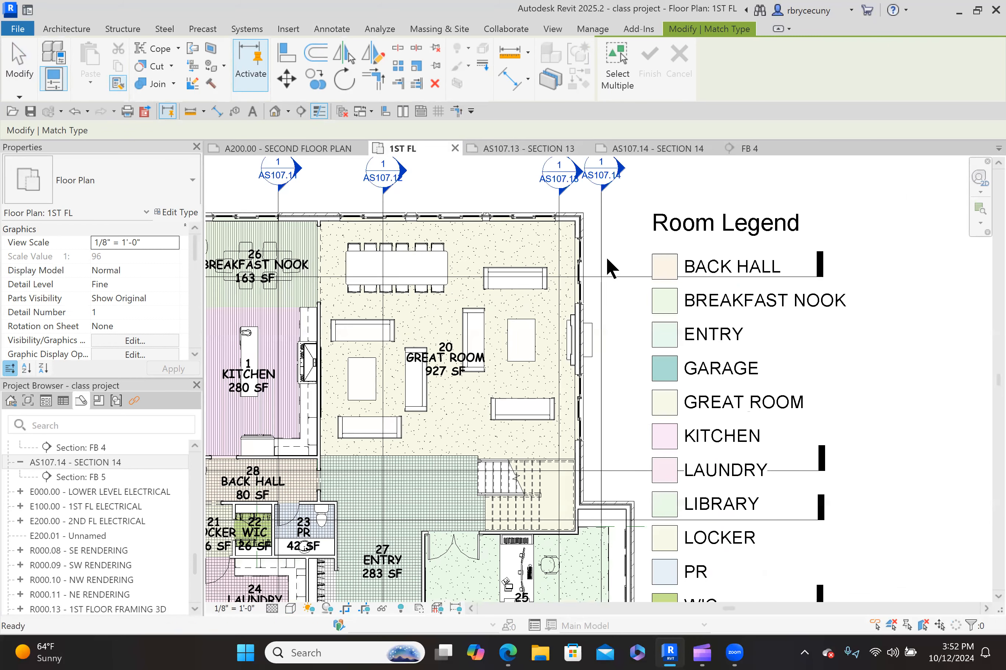
{"action": "key", "text": "Escape"}
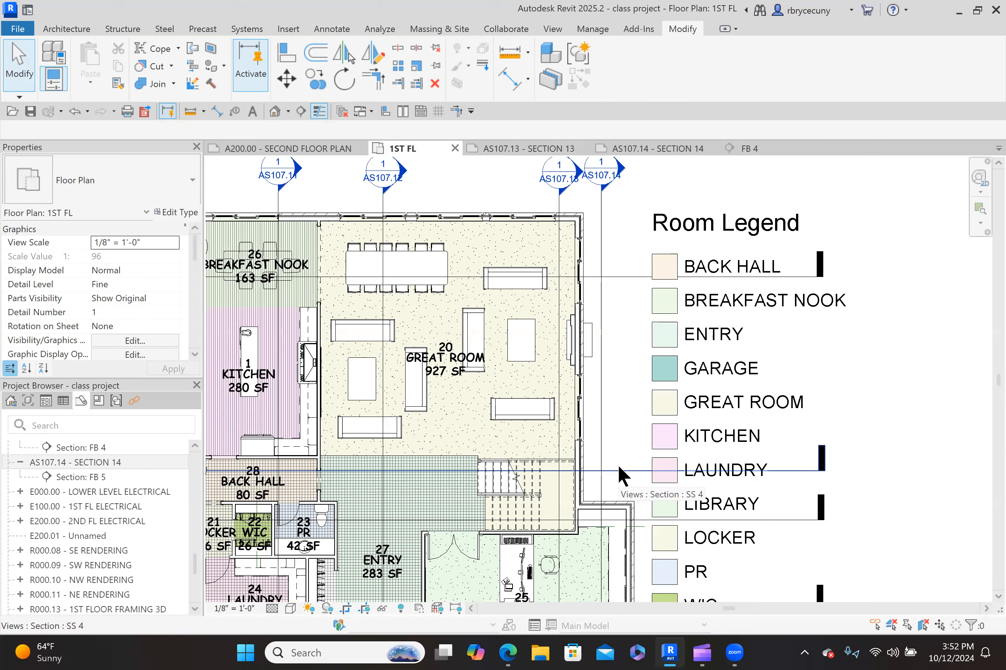
Open section SS 4 from its section line and examine the exterior walls at the stair and floor levels.
{"action": "left_click", "coordinate": [618, 468]}
{"action": "right_click", "coordinate": [622, 471]}
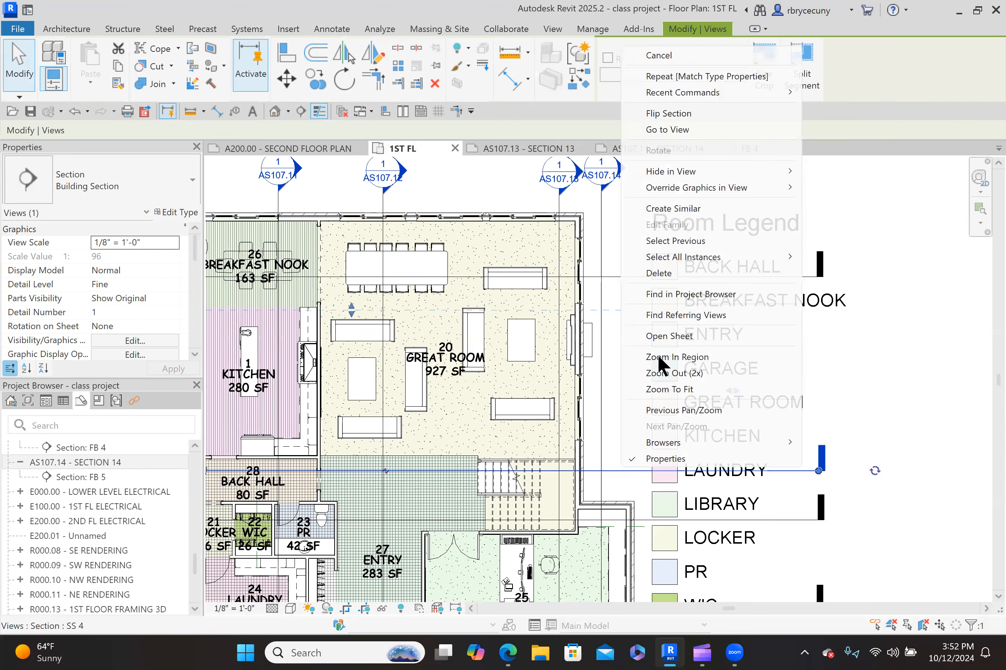
{"action": "left_click", "coordinate": [669, 129]}
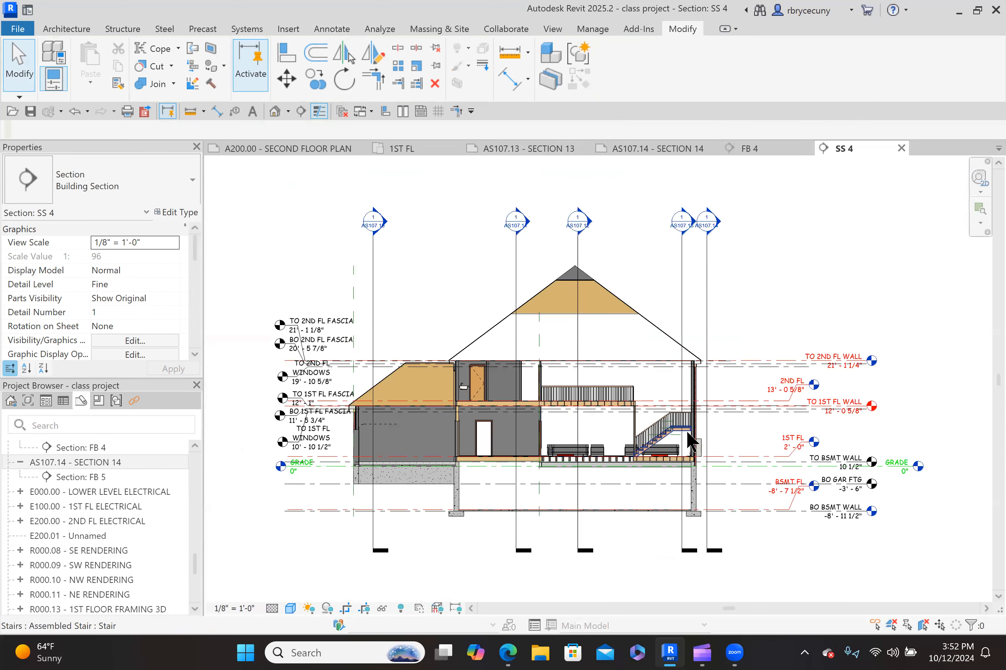
{"action": "scroll", "coordinate": [695, 440], "scroll_direction": "up", "scroll_amount": 8}
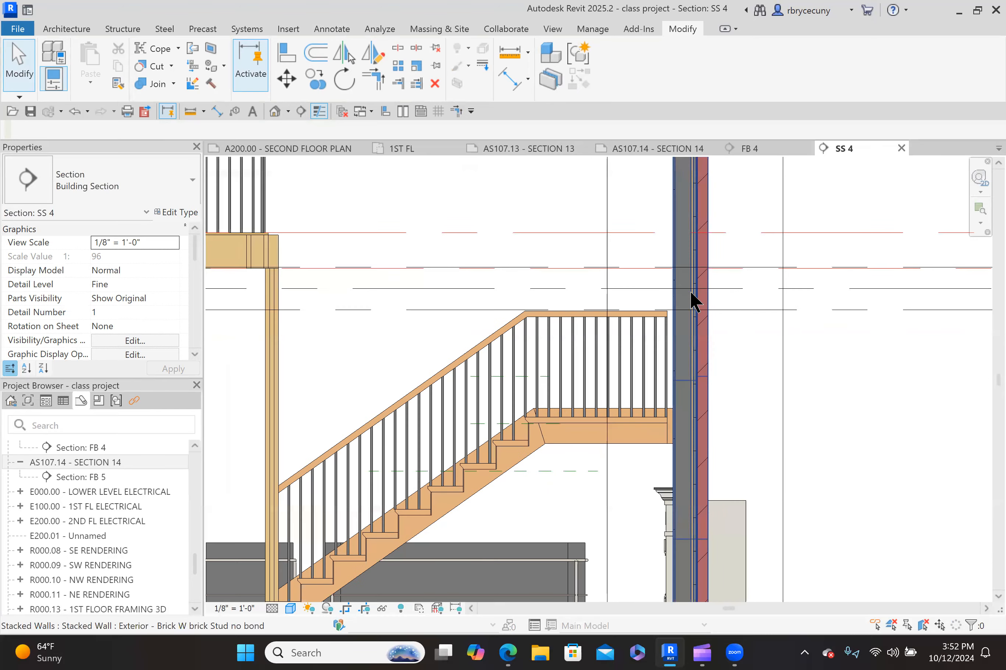
{"action": "scroll", "coordinate": [687, 311], "scroll_direction": "up", "scroll_amount": 3}
{"action": "scroll", "coordinate": [685, 331], "scroll_direction": "down", "scroll_amount": 2}
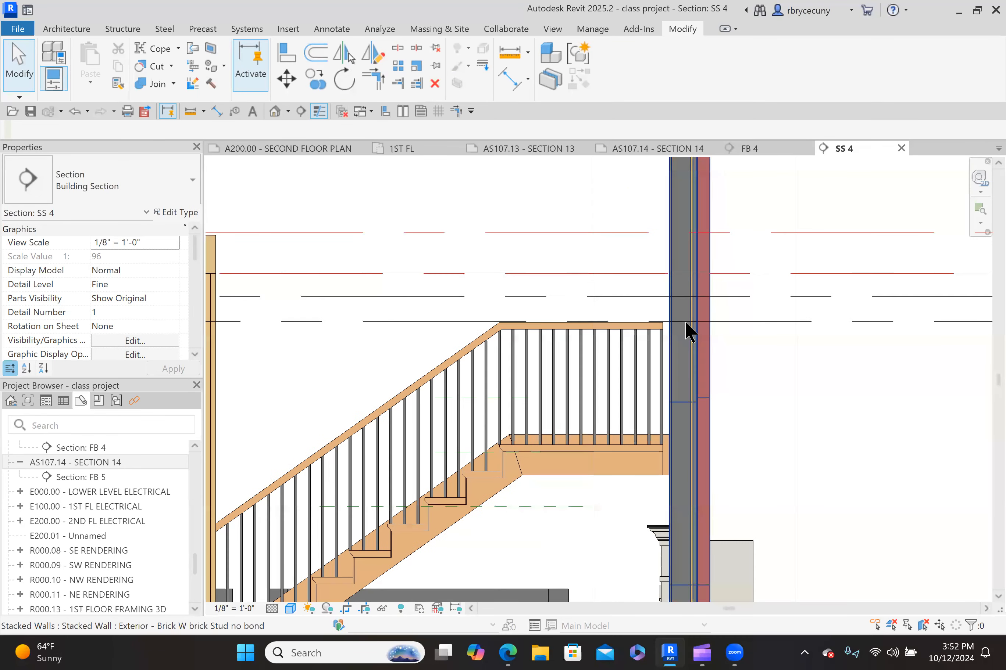
{"action": "scroll", "coordinate": [688, 324], "scroll_direction": "down", "scroll_amount": 3}
{"action": "scroll", "coordinate": [703, 346], "scroll_direction": "down", "scroll_amount": 2}
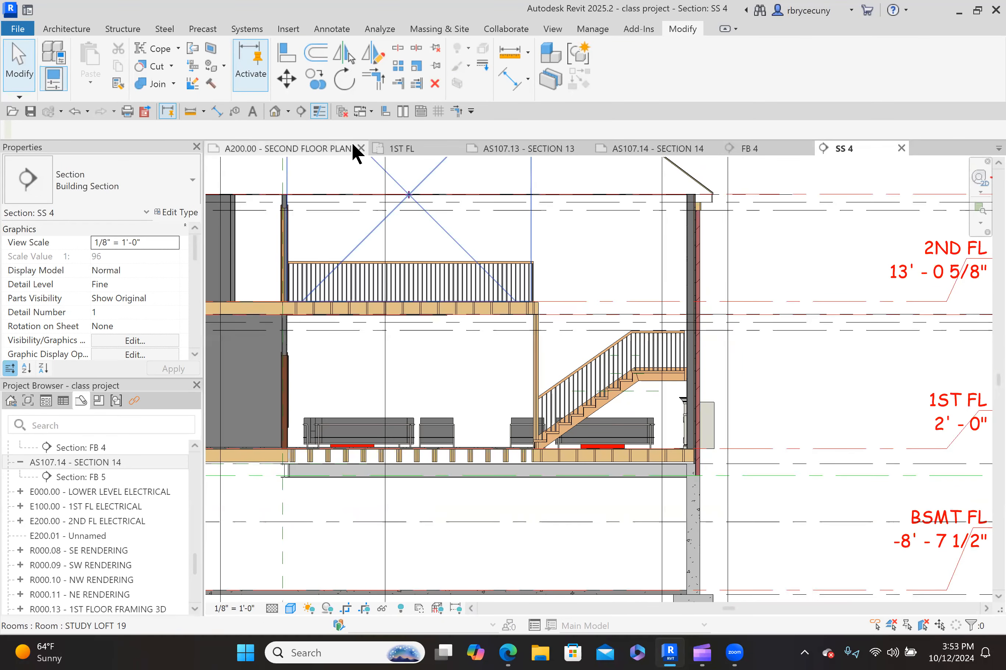
{"action": "scroll", "coordinate": [479, 320], "scroll_direction": "down", "scroll_amount": 3}
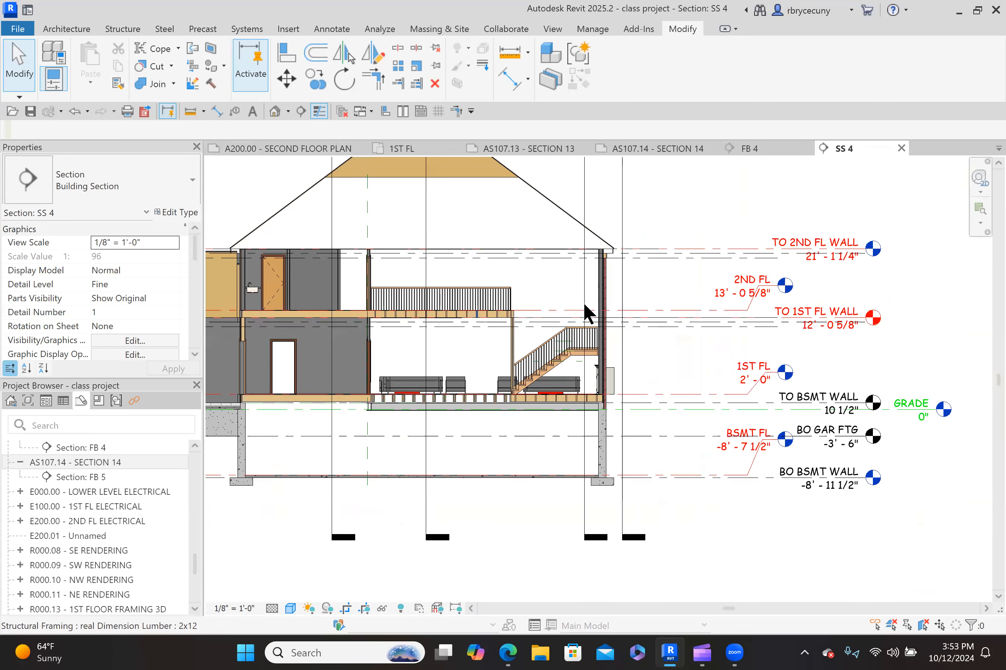
{"action": "scroll", "coordinate": [640, 358], "scroll_direction": "up", "scroll_amount": 3}
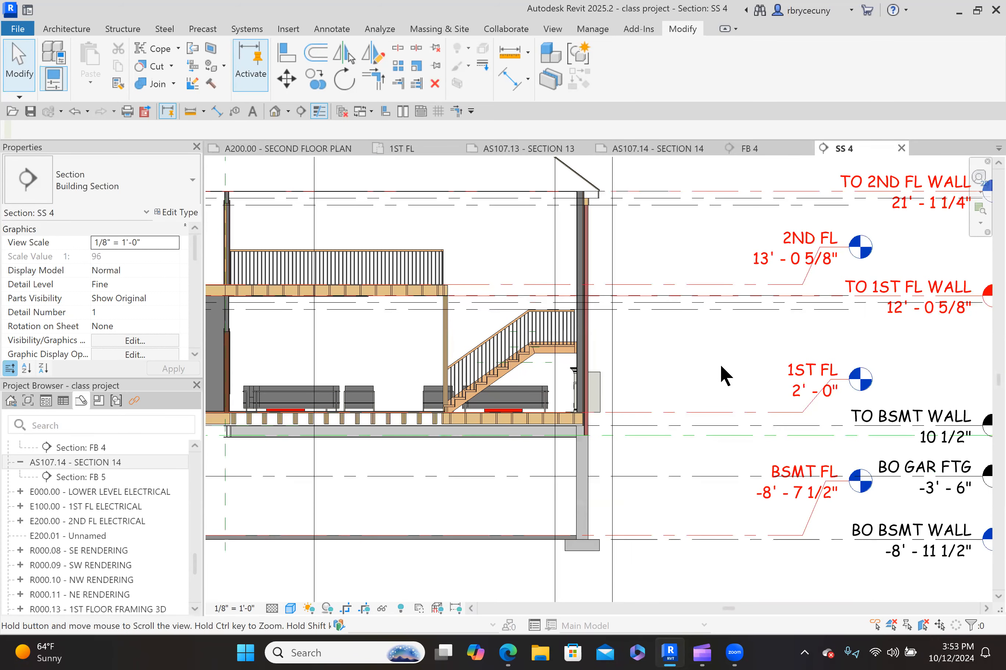
{"action": "scroll", "coordinate": [478, 415], "scroll_direction": "down", "scroll_amount": 2}
{"action": "scroll", "coordinate": [469, 406], "scroll_direction": "down", "scroll_amount": 1}
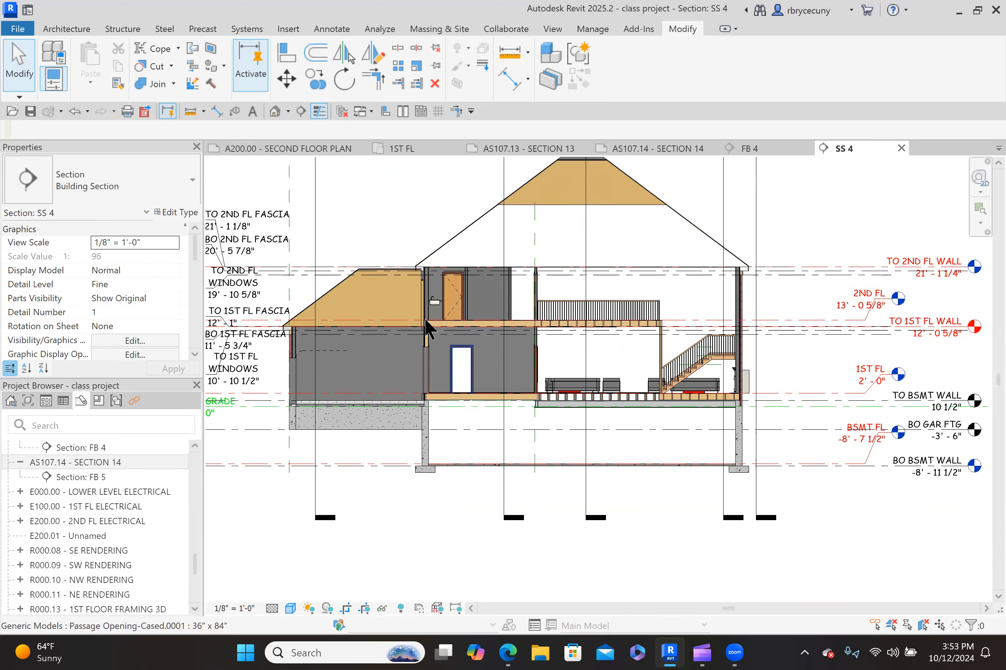
{"action": "scroll", "coordinate": [426, 328], "scroll_direction": "up", "scroll_amount": 2}
{"action": "scroll", "coordinate": [426, 329], "scroll_direction": "down", "scroll_amount": 2}
Return to the 1ST FL plan and open section FB 5 from the section line through the library's outer edge.
{"action": "left_click", "coordinate": [398, 149]}
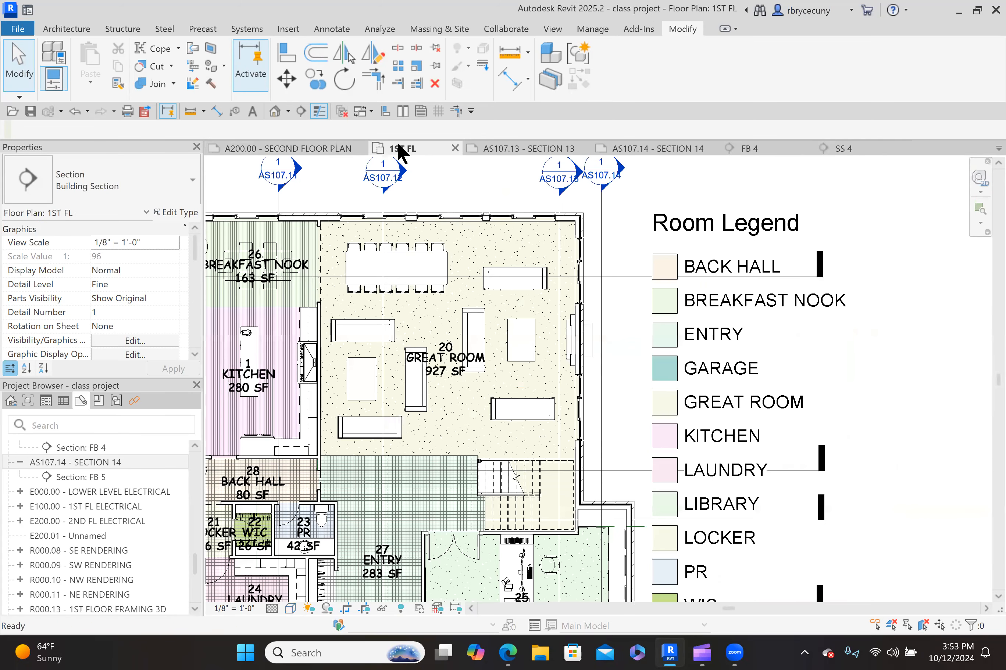
{"action": "scroll", "coordinate": [584, 406], "scroll_direction": "down", "scroll_amount": 1}
{"action": "scroll", "coordinate": [576, 532], "scroll_direction": "down", "scroll_amount": 4}
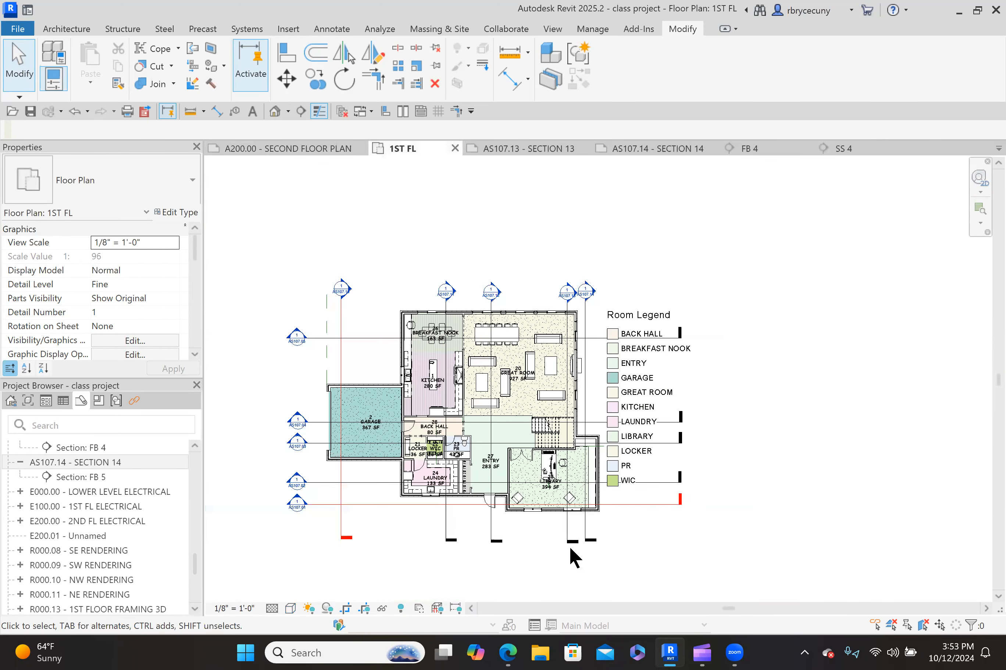
{"action": "scroll", "coordinate": [570, 548], "scroll_direction": "up", "scroll_amount": 2}
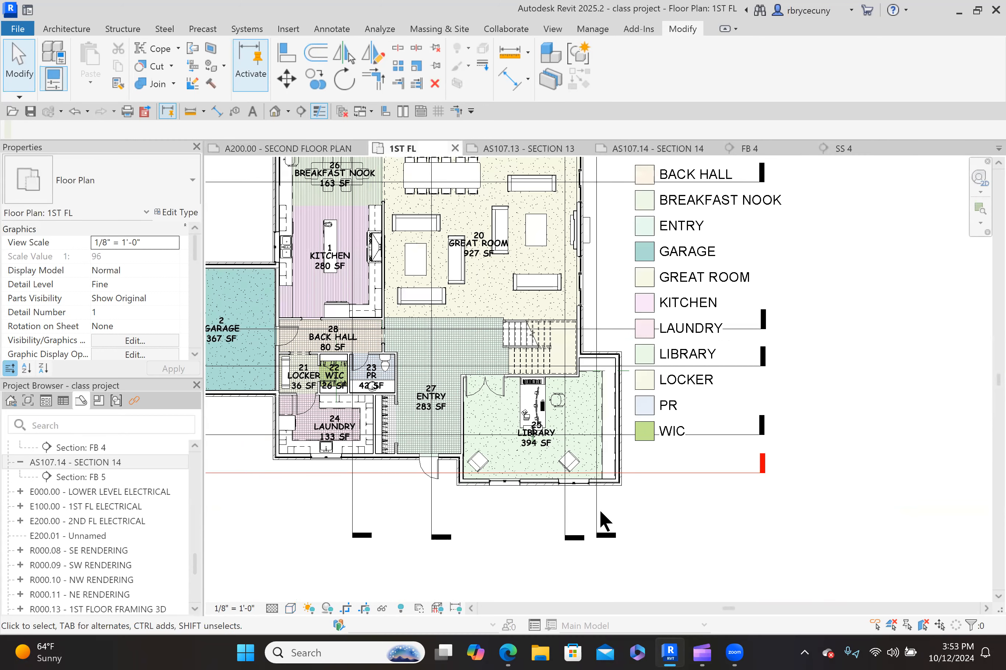
{"action": "right_click", "coordinate": [600, 509]}
{"action": "left_click", "coordinate": [647, 173]}
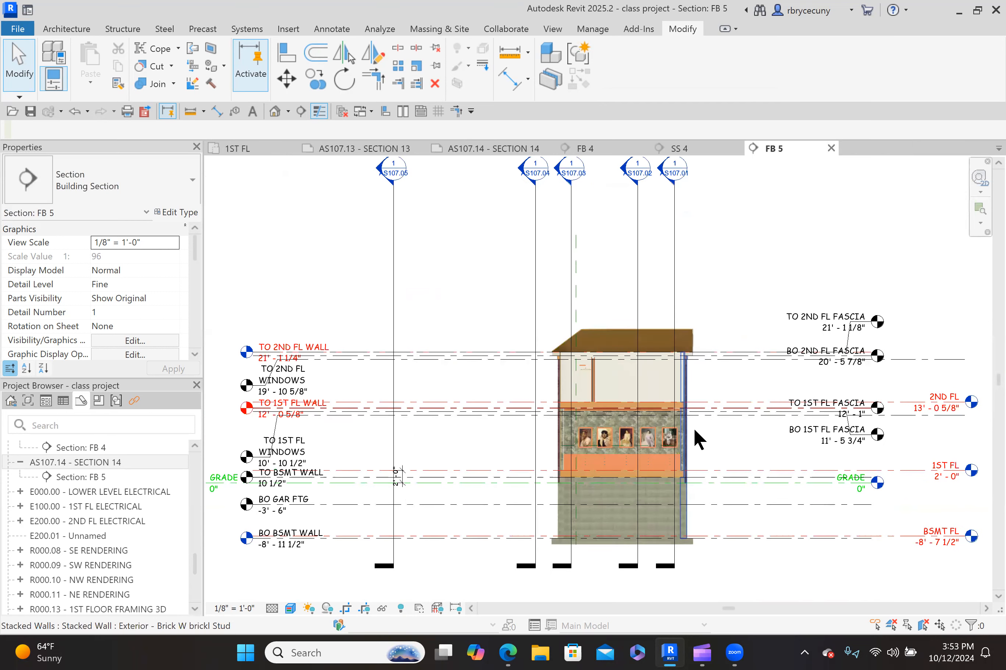
Temporarily isolate the exterior stacked wall beside the portraits in section FB 5 and examine its layers where the floor meets it.
{"action": "scroll", "coordinate": [694, 435], "scroll_direction": "up", "scroll_amount": 5}
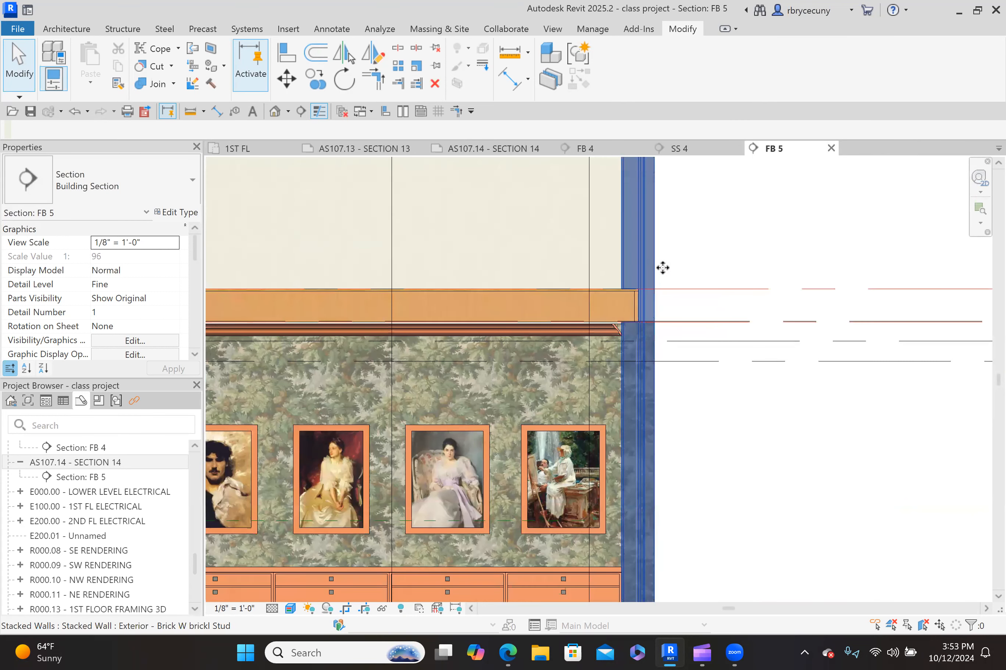
{"action": "left_click", "coordinate": [656, 361]}
{"action": "left_click", "coordinate": [383, 606]}
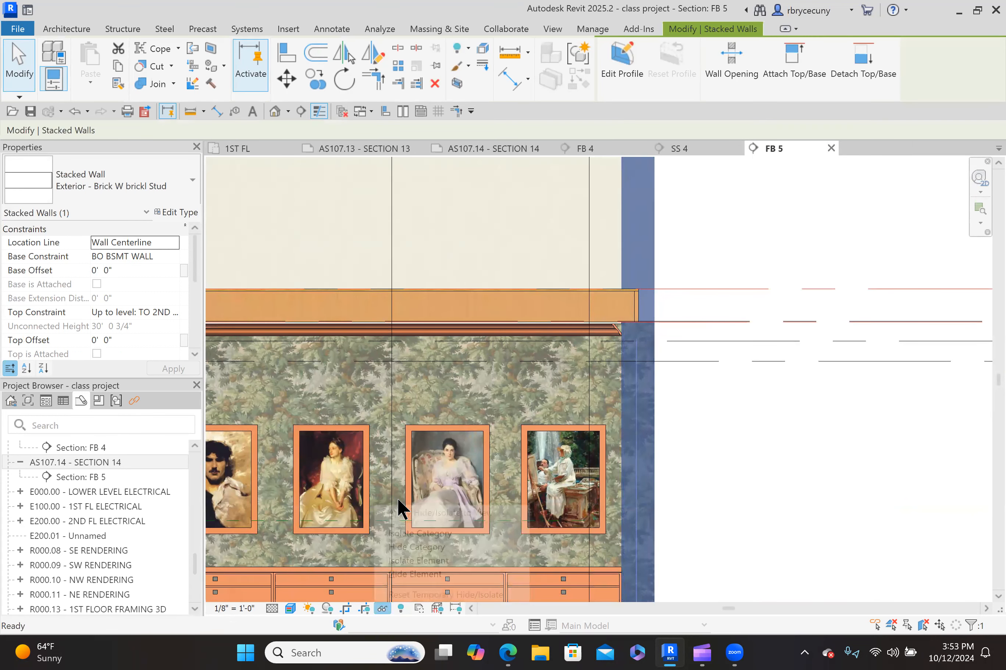
{"action": "left_click", "coordinate": [409, 561]}
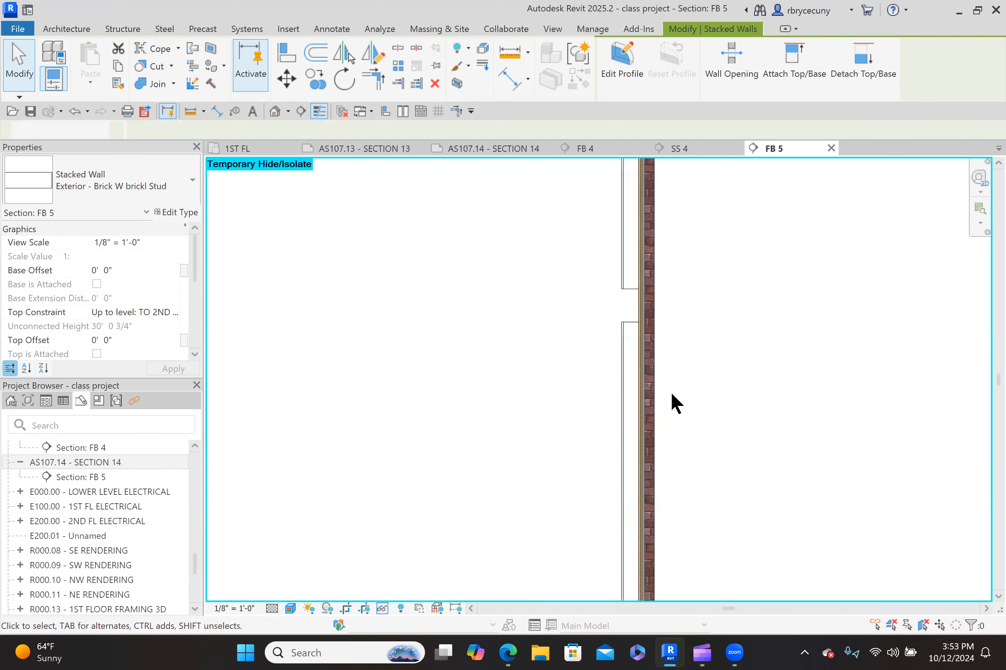
{"action": "scroll", "coordinate": [621, 360], "scroll_direction": "down", "scroll_amount": 2}
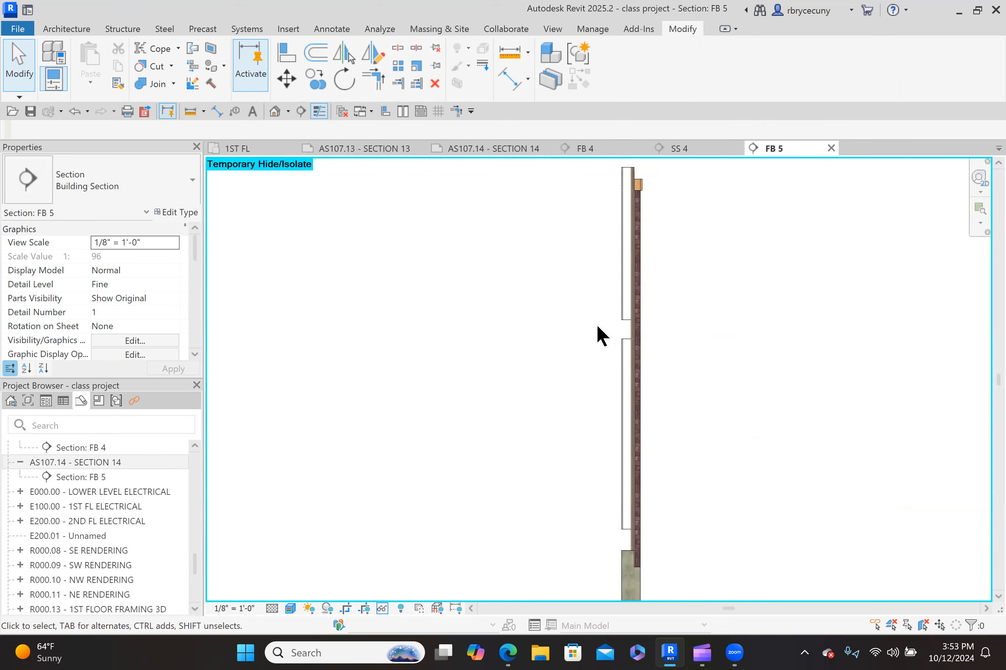
{"action": "scroll", "coordinate": [567, 474], "scroll_direction": "down", "scroll_amount": 1}
Reset the temporary isolation in section FB 5 and save the project.
{"action": "left_click", "coordinate": [378, 607]}
{"action": "left_click", "coordinate": [395, 595]}
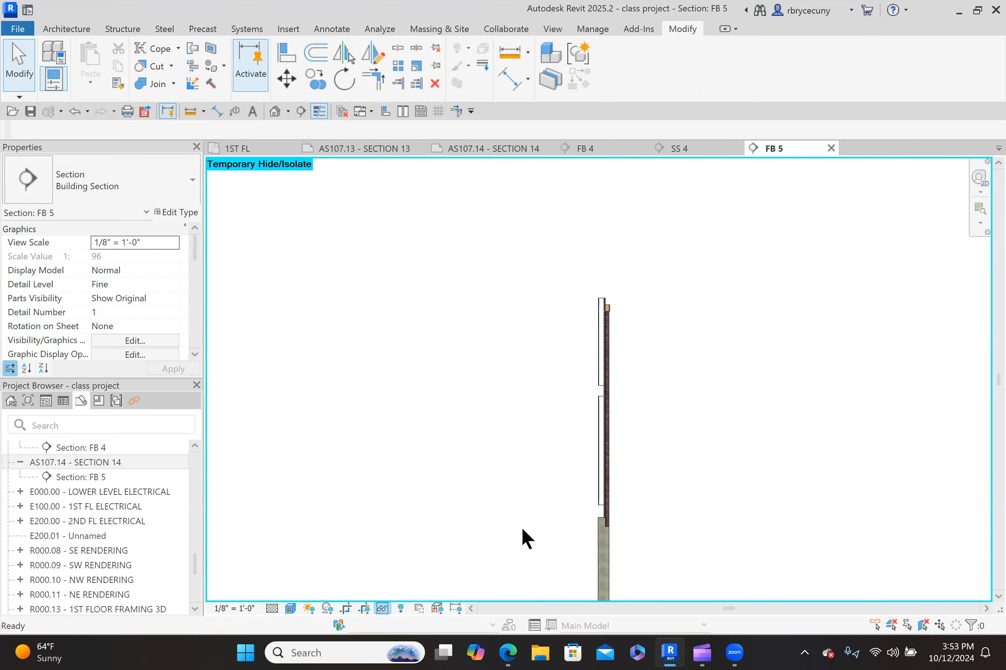
{"action": "left_click", "coordinate": [27, 107]}
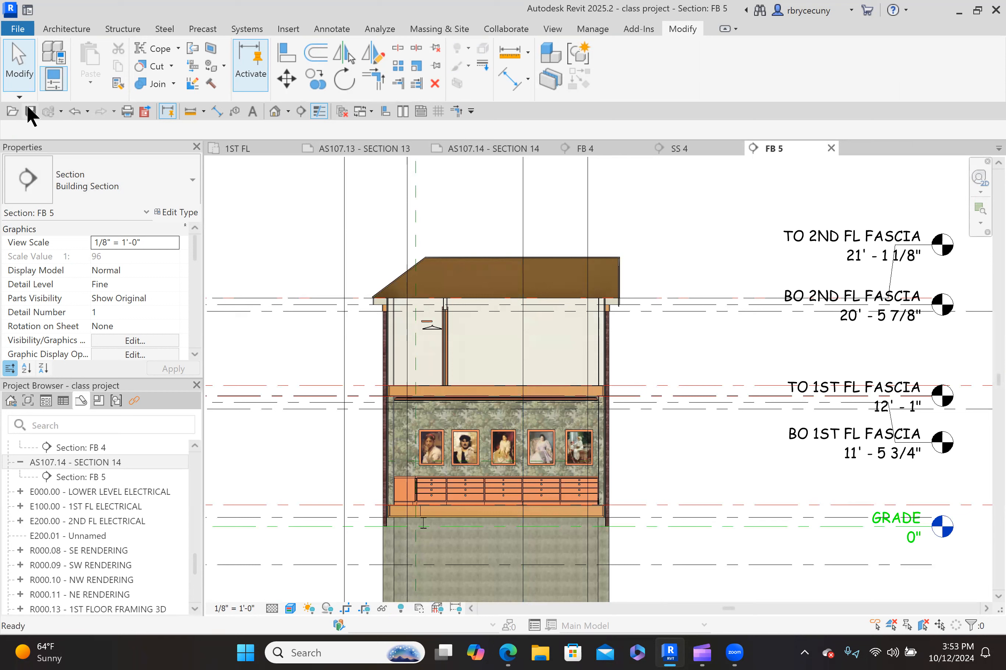